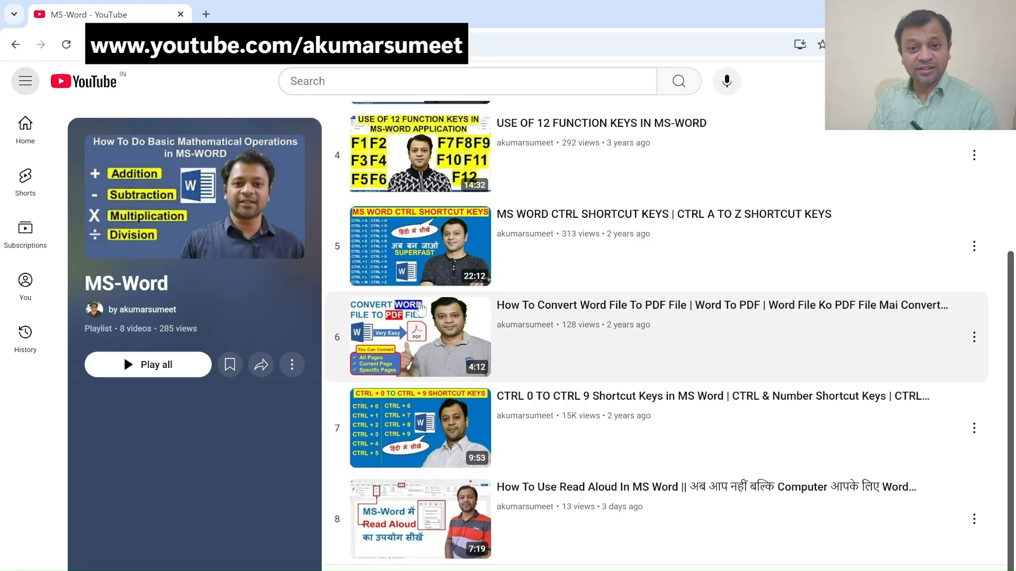
pyautogui.click(139, 311)
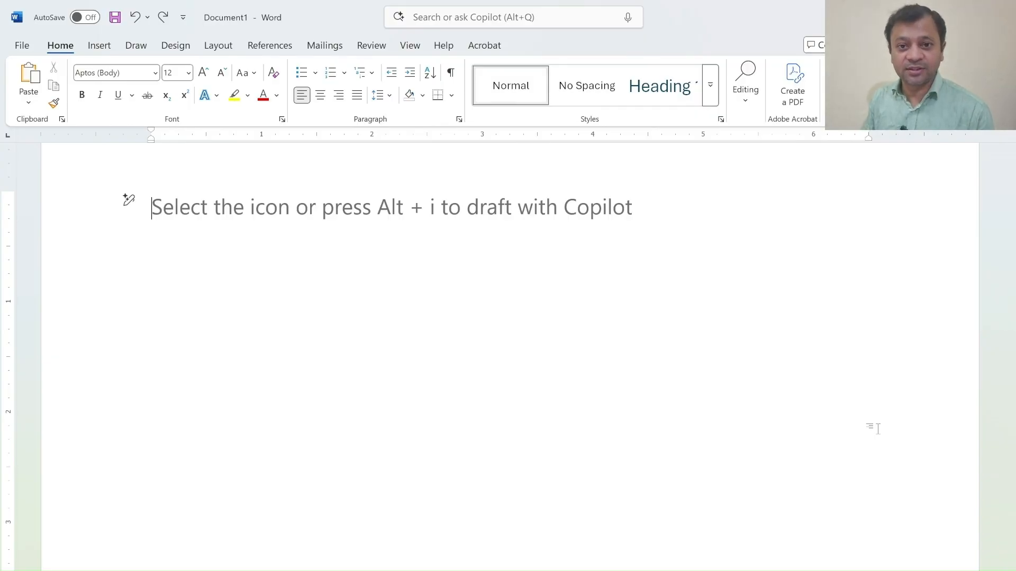
# Draw a straight horizontal line shape near the top of the page and undo it
pyautogui.click(99, 46)
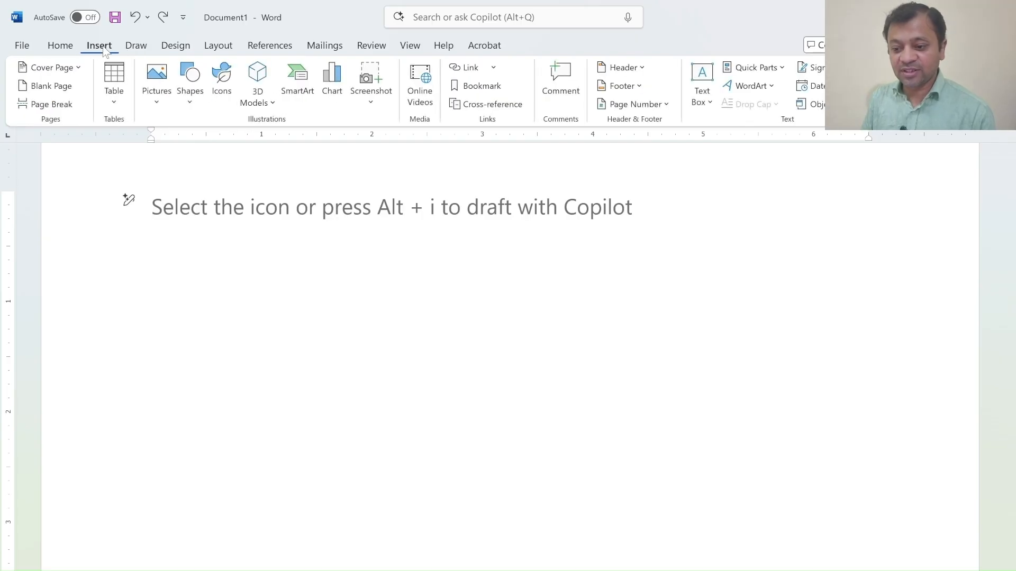
pyautogui.click(188, 112)
pyautogui.click(200, 144)
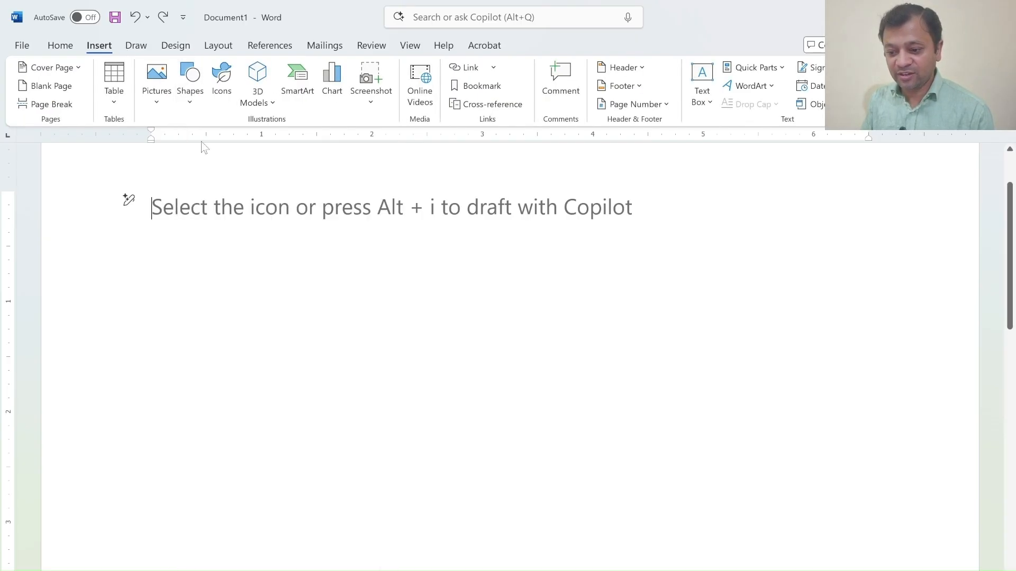
pyautogui.moveTo(152, 227); pyautogui.dragTo(656, 227)
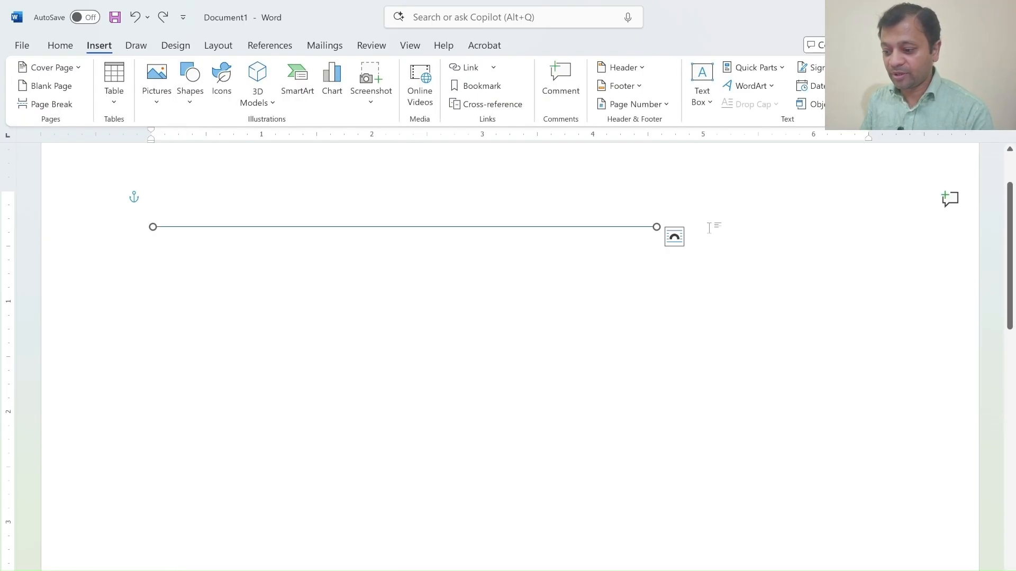
pyautogui.hotkey('ctrl', 'z')
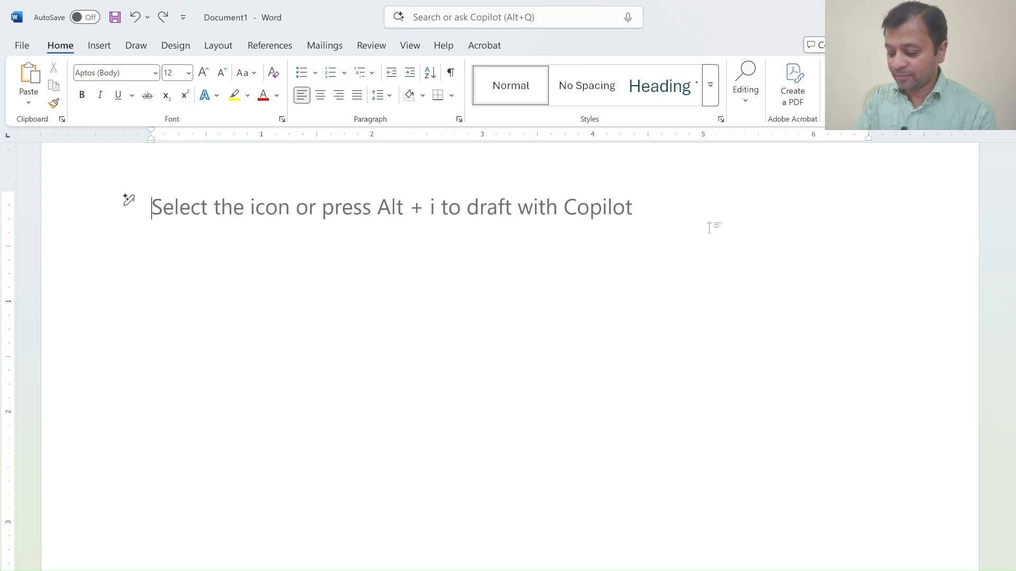
# Create thin, thick and double full-width lines by autoformatting ---, ___ and === on consecutive lines of the page
pyautogui.write('---')
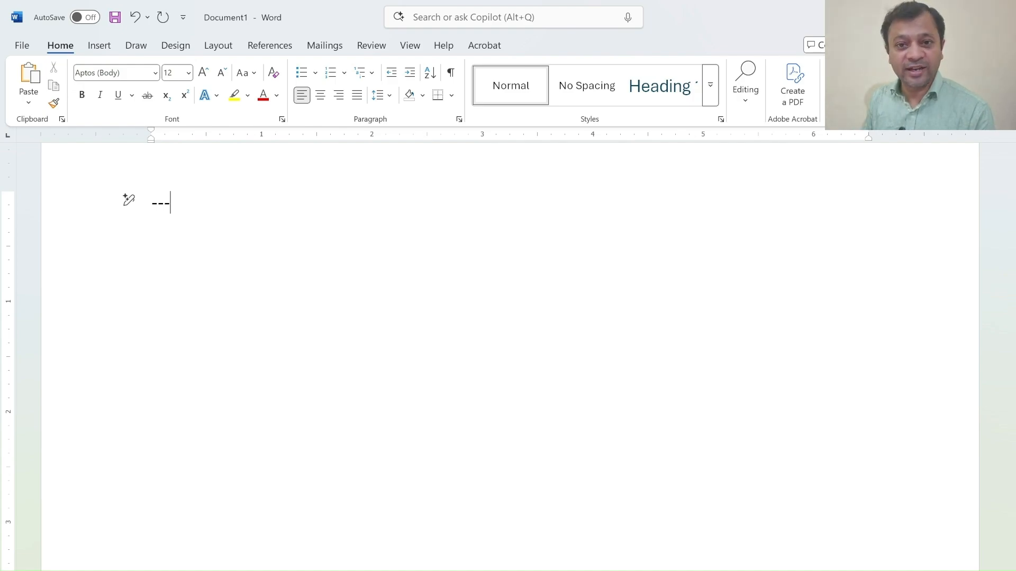
pyautogui.press('Return')
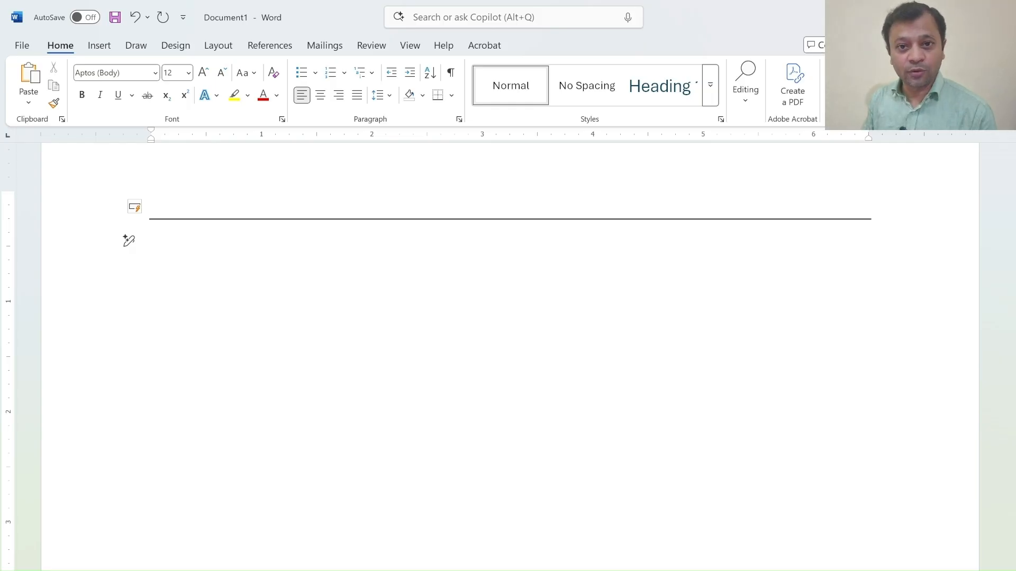
pyautogui.write('___')
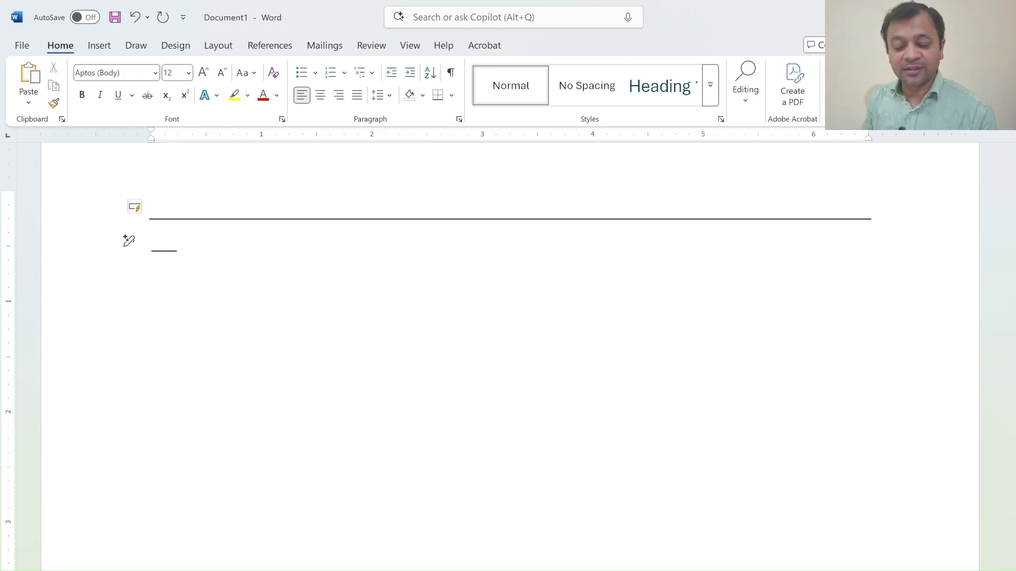
pyautogui.press('Return')
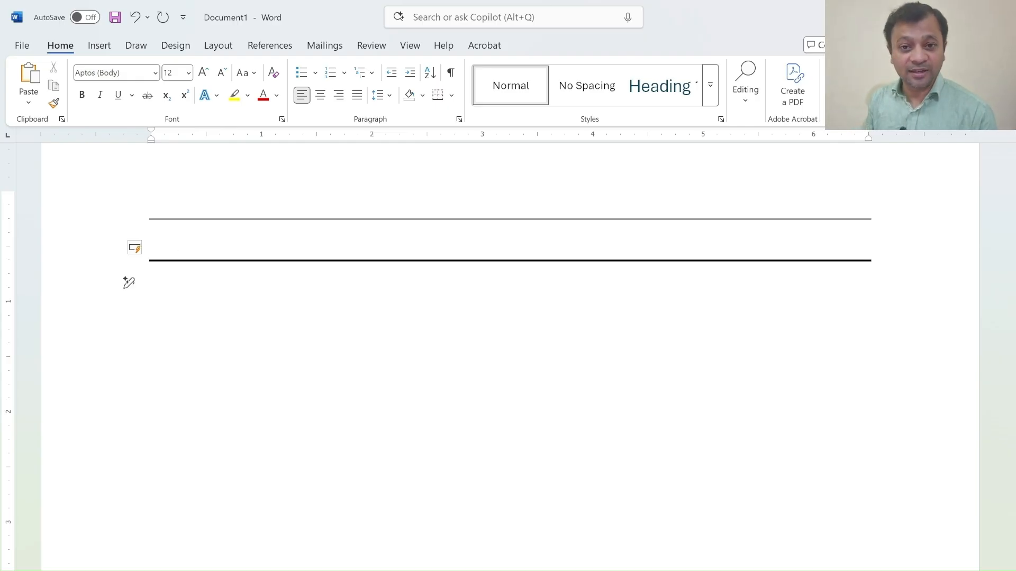
pyautogui.write('===')
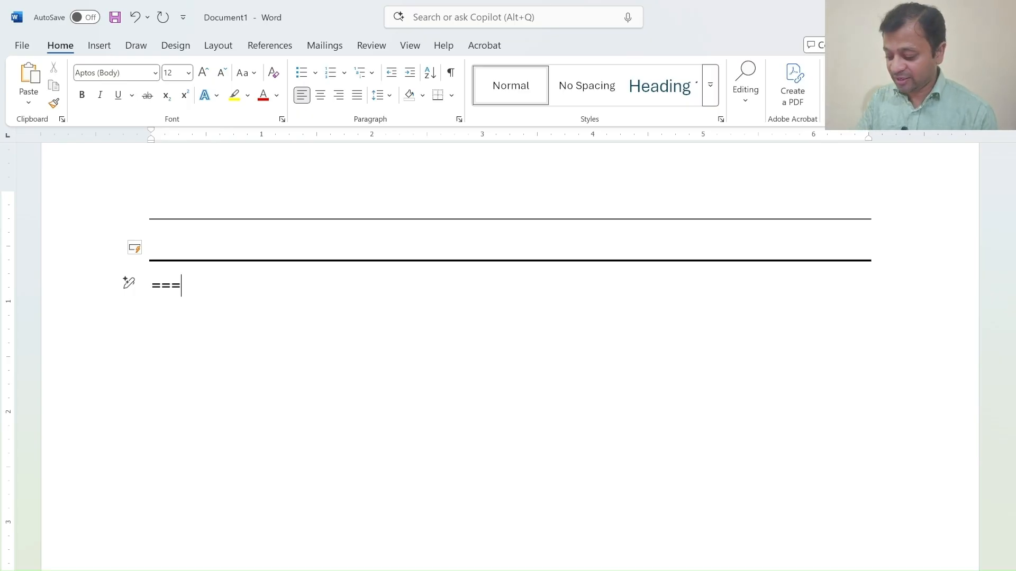
pyautogui.press('Return')
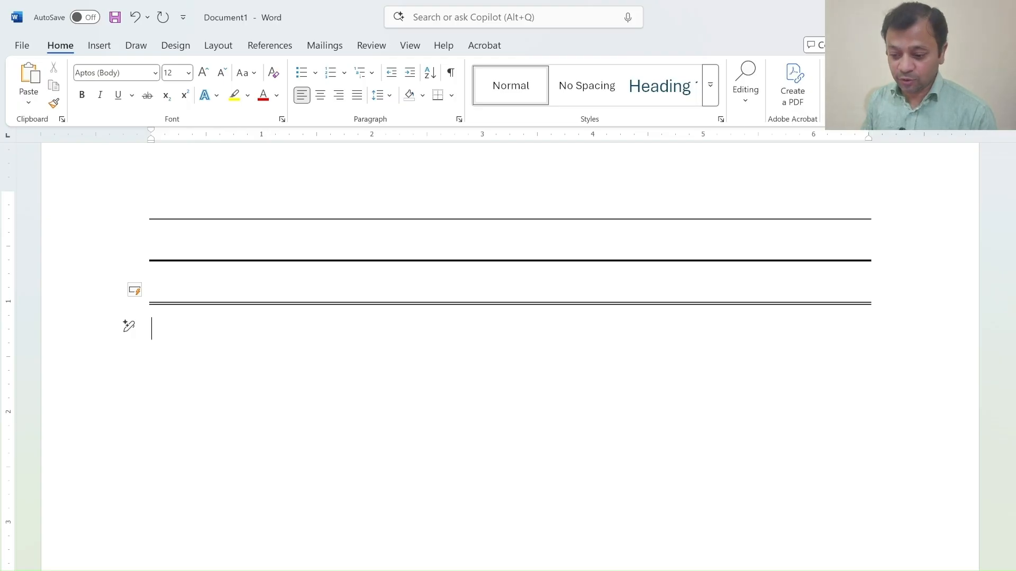
# Add triple, dotted and wavy full-width lines below by autoformatting ###, *** and ~~~
pyautogui.write('###')
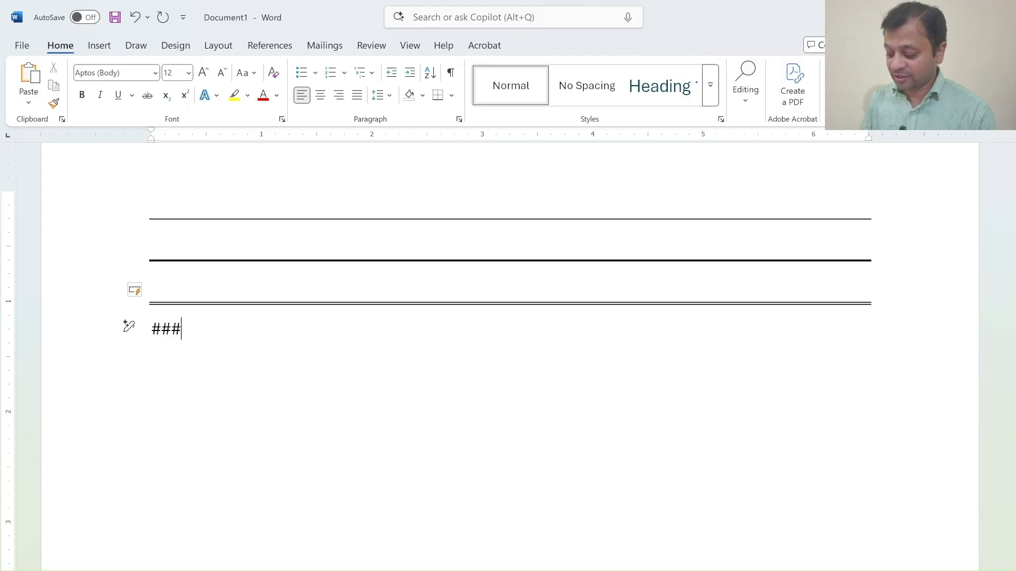
pyautogui.press('Return')
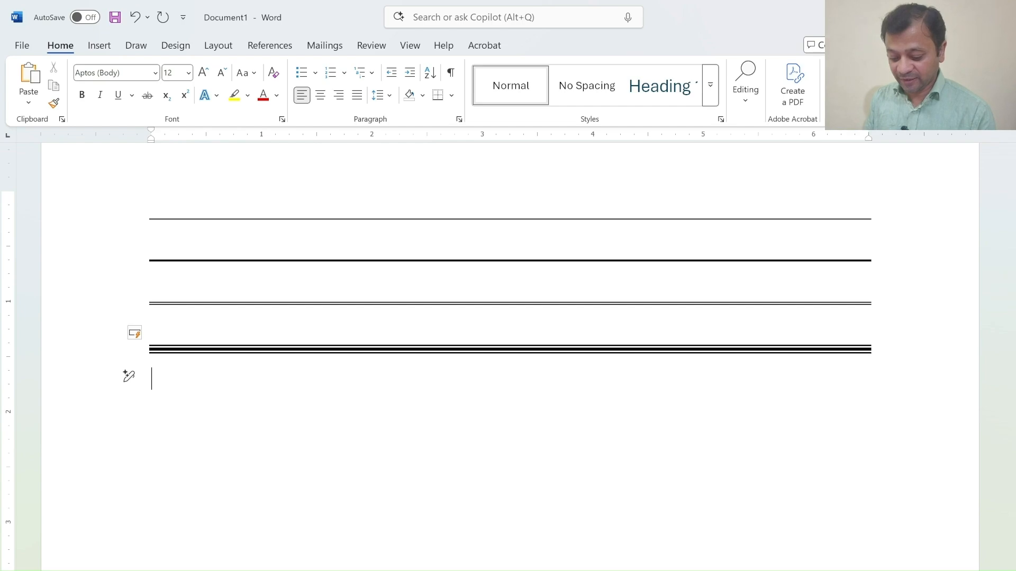
pyautogui.write('***')
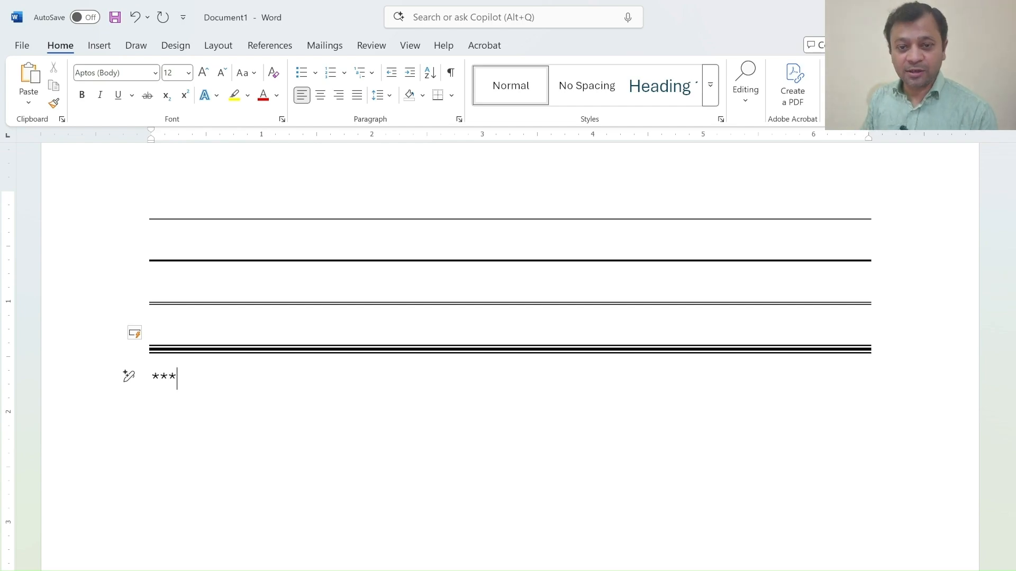
pyautogui.press('Return')
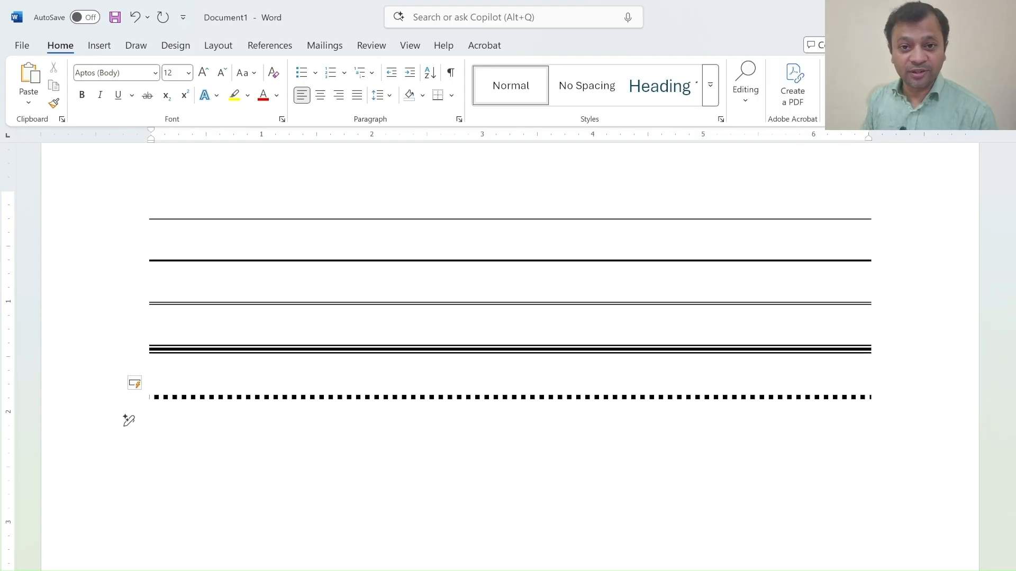
pyautogui.write('~~~')
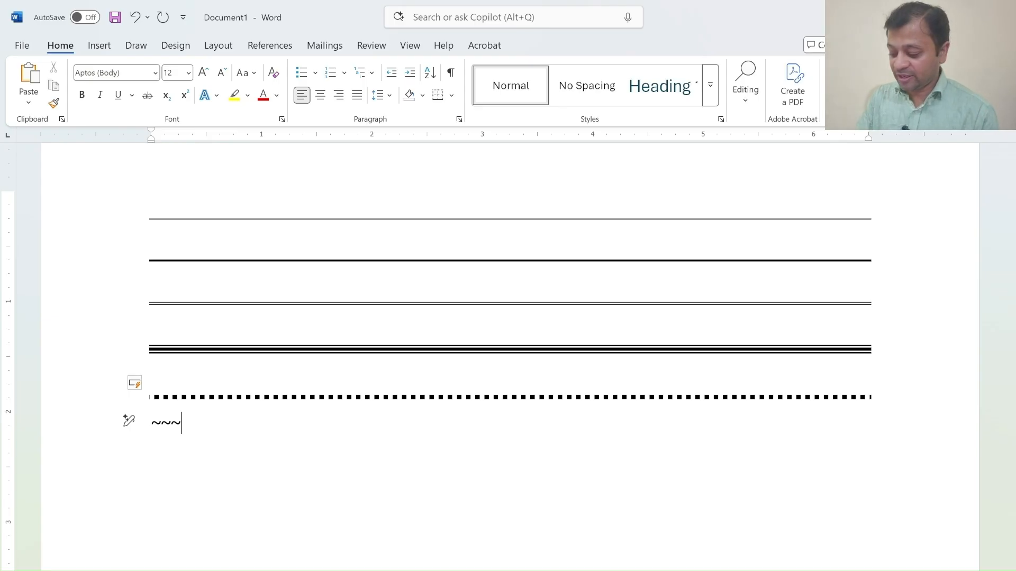
pyautogui.press('Return')
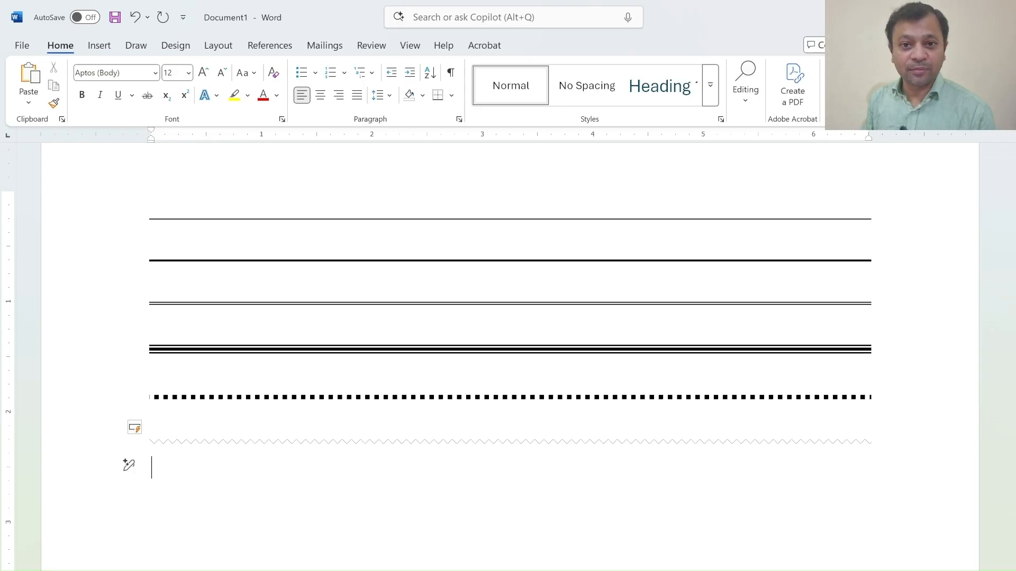
# Review the six line styles by moving the cursor up to the first line and back below the last one
pyautogui.press('Up')
pyautogui.press('Up')
pyautogui.press('Up')
pyautogui.press('Up')
pyautogui.press('Up')
pyautogui.press('Up')
pyautogui.press('Down')
pyautogui.press('Down')
pyautogui.press('Down')
pyautogui.press('Down')
pyautogui.press('Down')
pyautogui.press('Down')
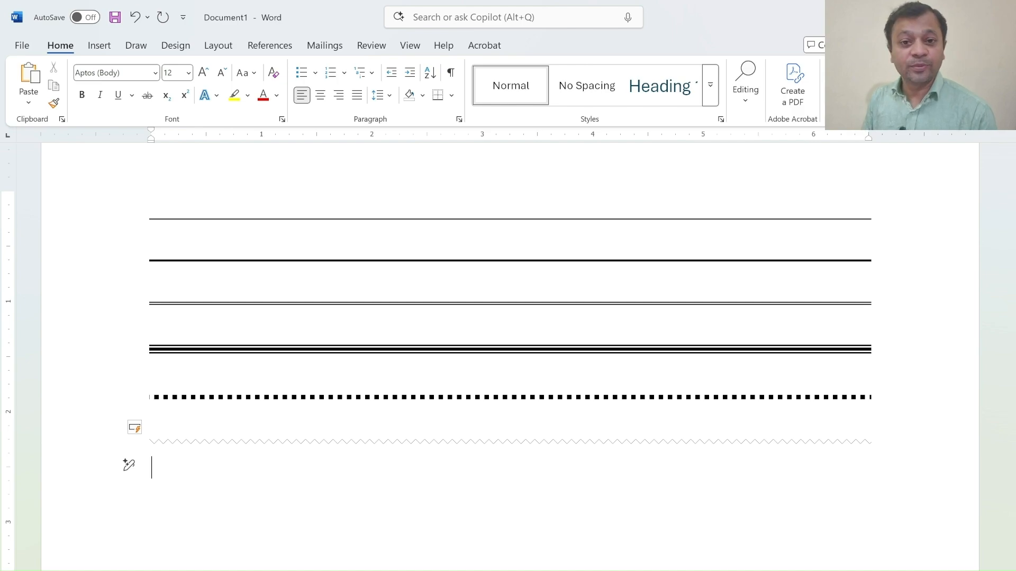
# Delete the entire content of the document to get an empty page
pyautogui.hotkey('ctrl', 'a')
pyautogui.press('Delete')
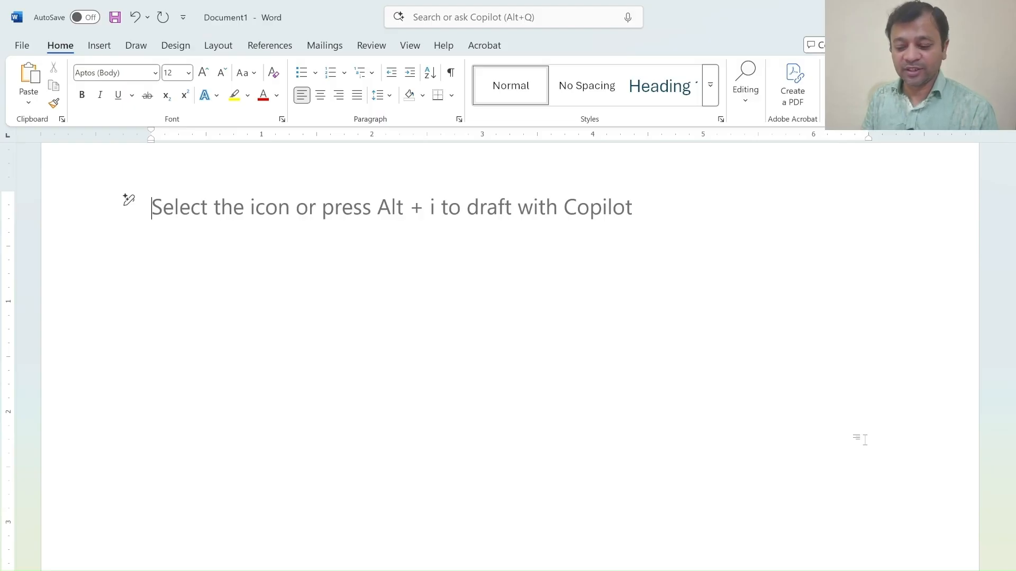
# Insert a table with five columns and four rows and undo it
pyautogui.click(99, 45)
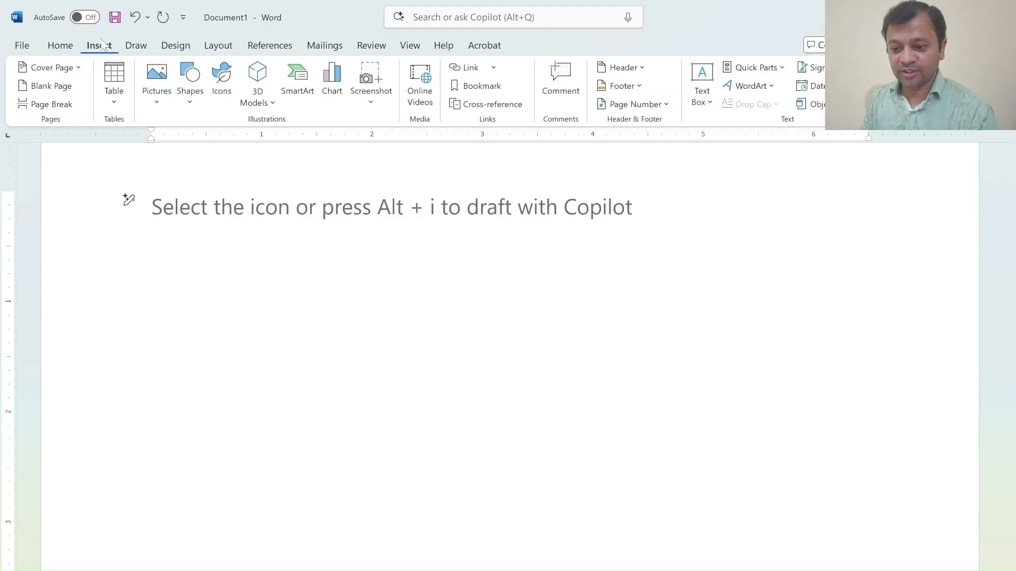
pyautogui.click(119, 103)
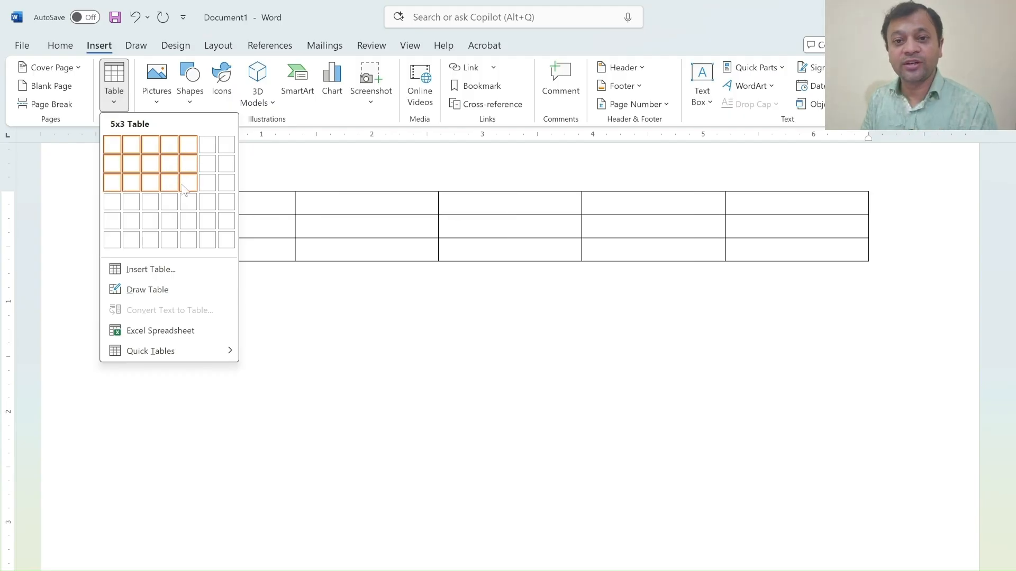
pyautogui.click(194, 205)
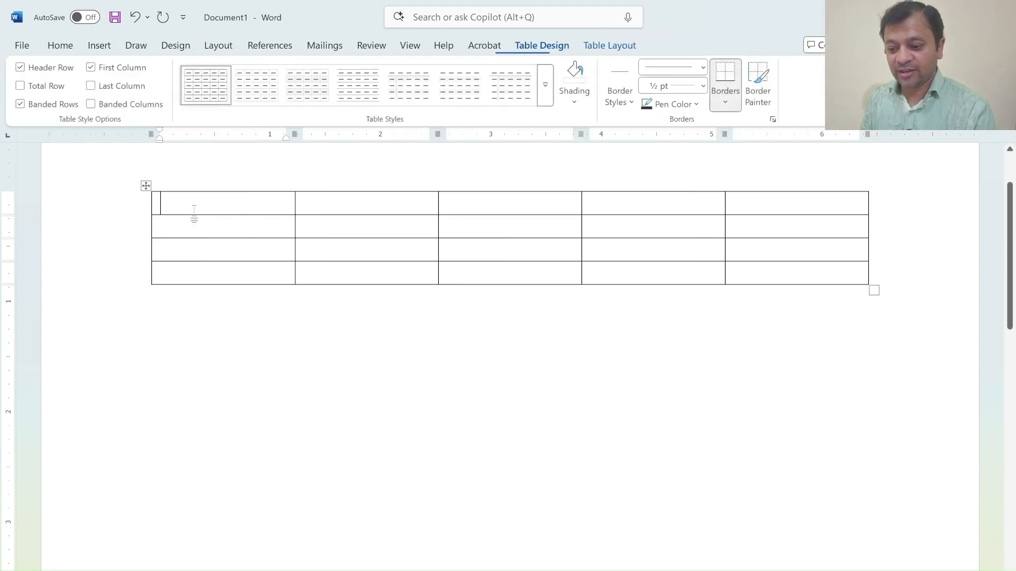
pyautogui.hotkey('ctrl', 'z')
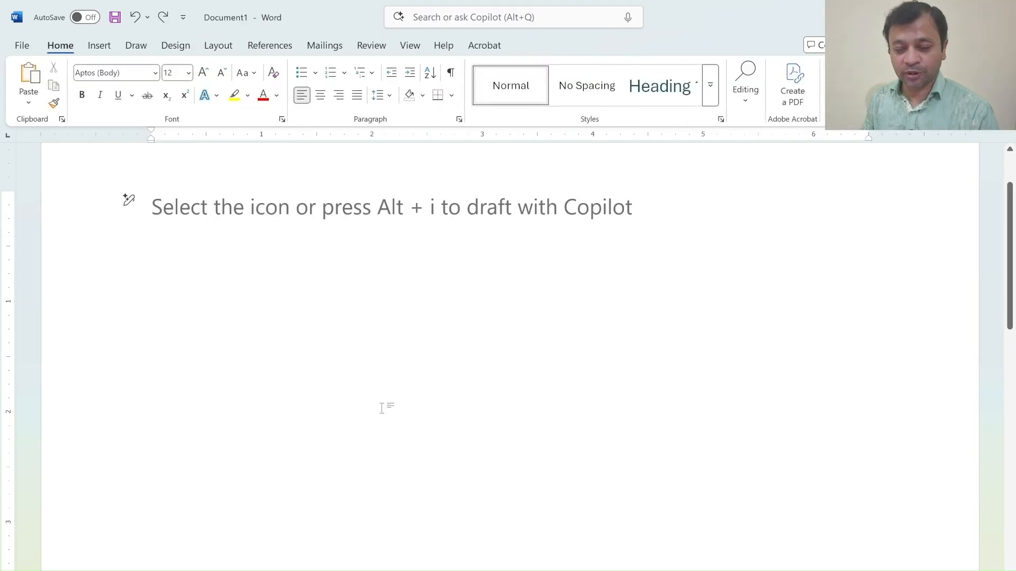
# Create a one-row, two-column table at the top of the page by autoformatting the text pattern +----+----+
pyautogui.write('+')
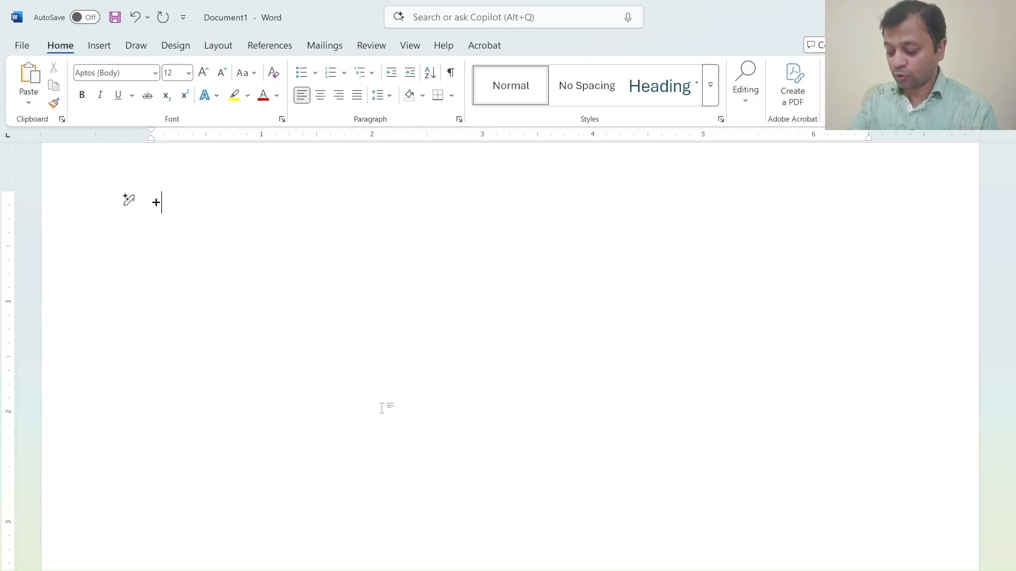
pyautogui.write('----')
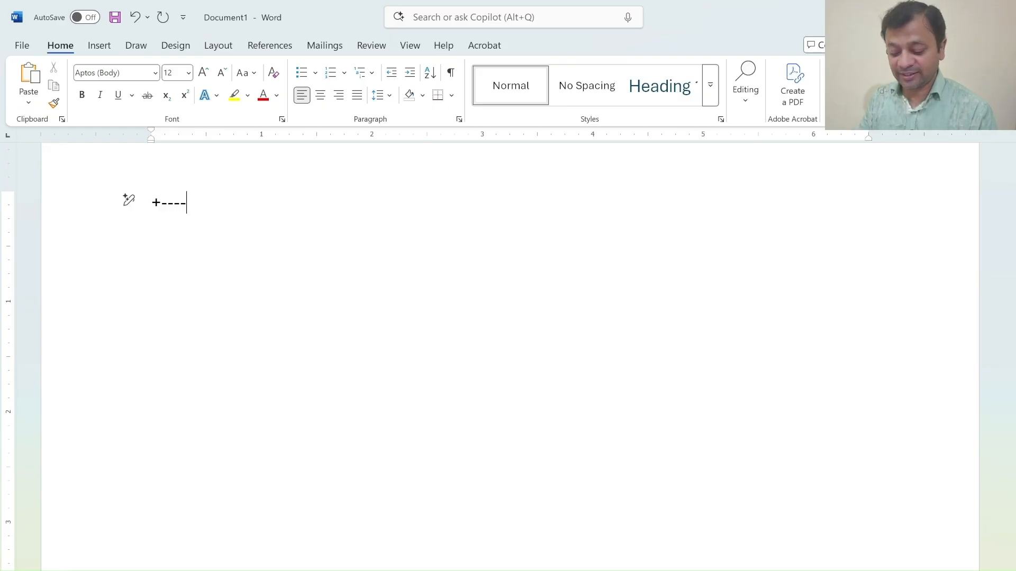
pyautogui.write('+----+')
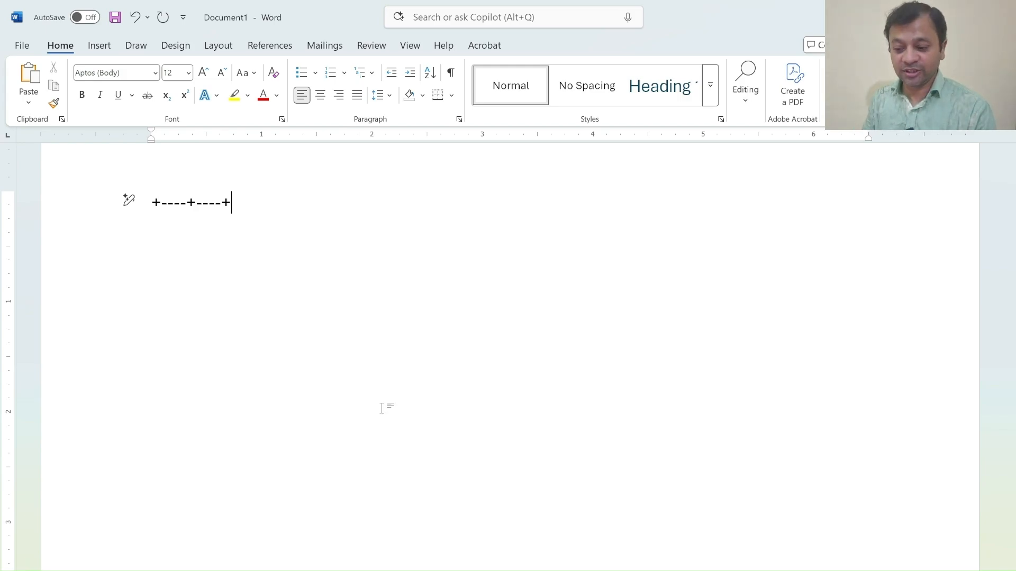
pyautogui.press('Return')
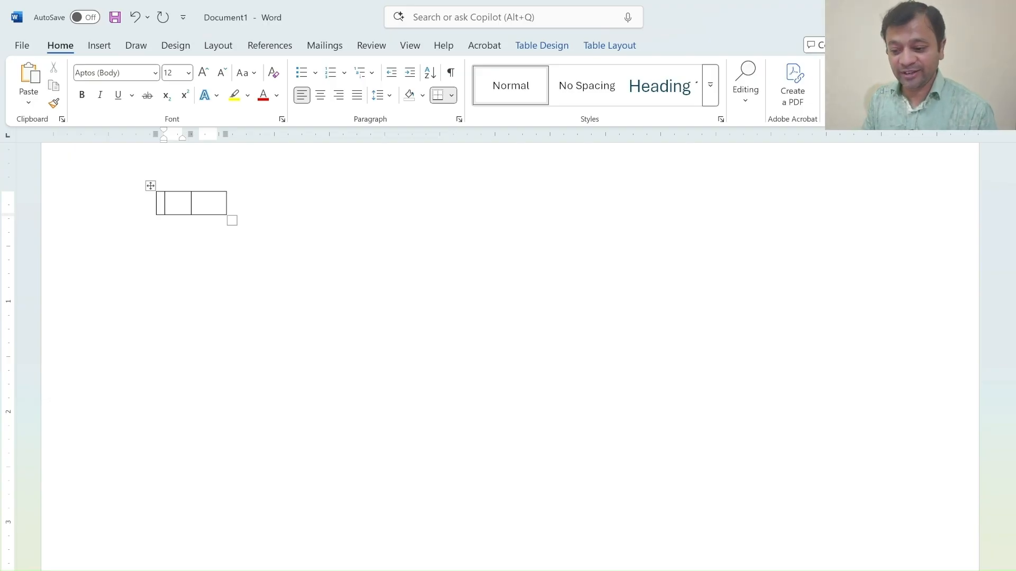
# Extend the two-column table by two more rows
pyautogui.press('Tab')
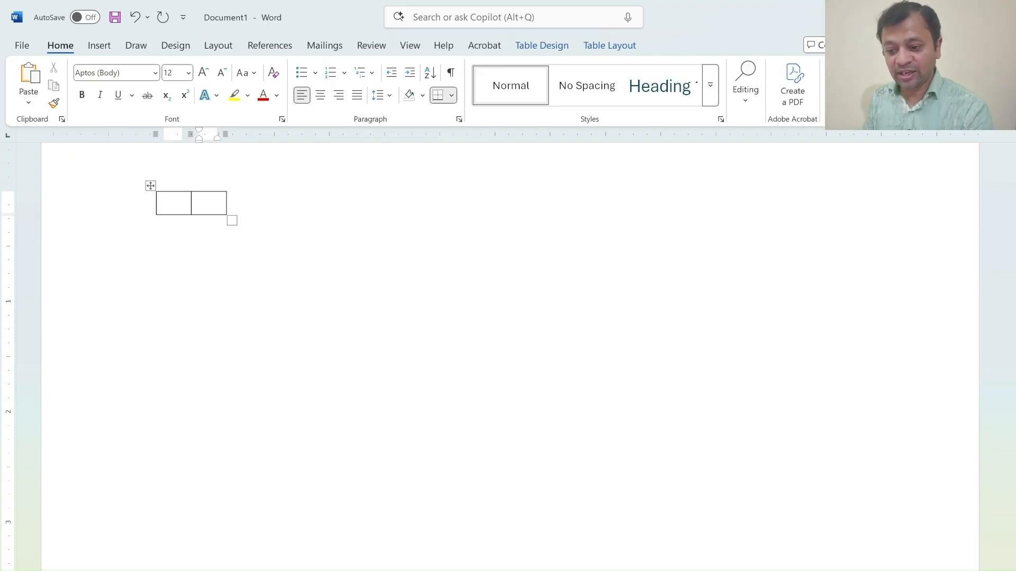
pyautogui.press('Tab')
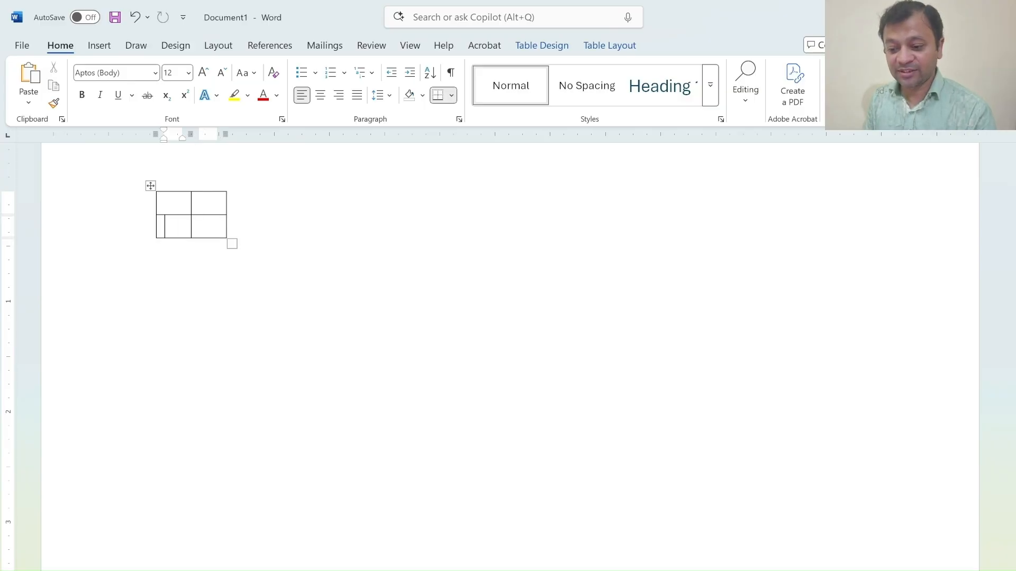
pyautogui.press('Tab')
pyautogui.press('Tab')
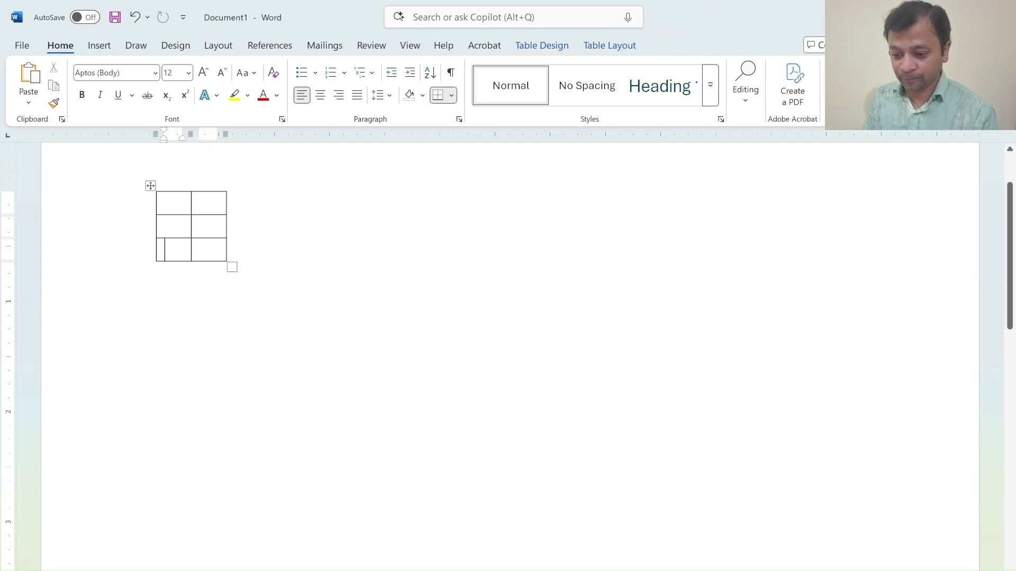
# Create a one-row, two-column table below the first table by autoformatting the text pattern +====+====+
pyautogui.click(151, 273)
pyautogui.press('Return')
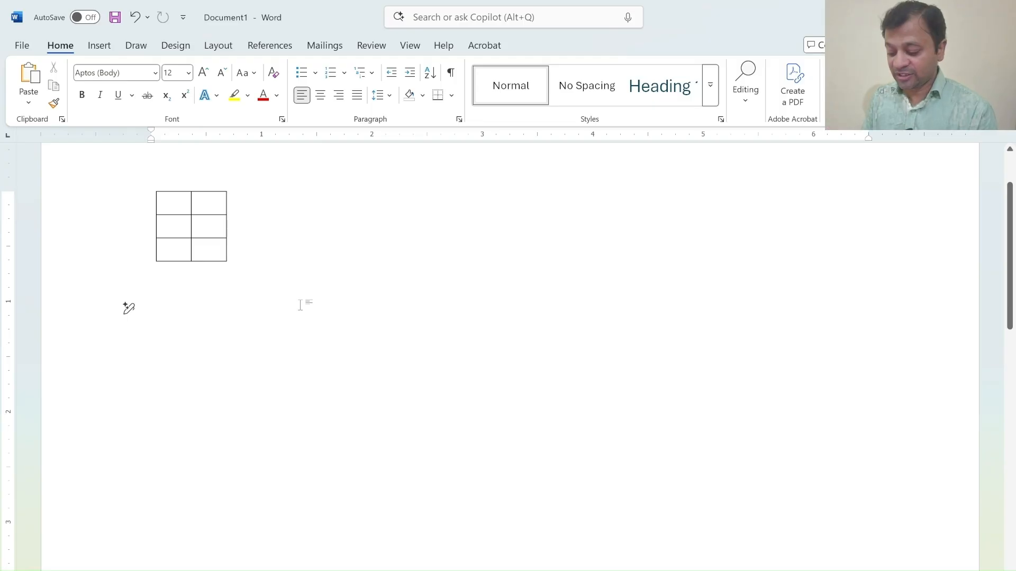
pyautogui.write('+')
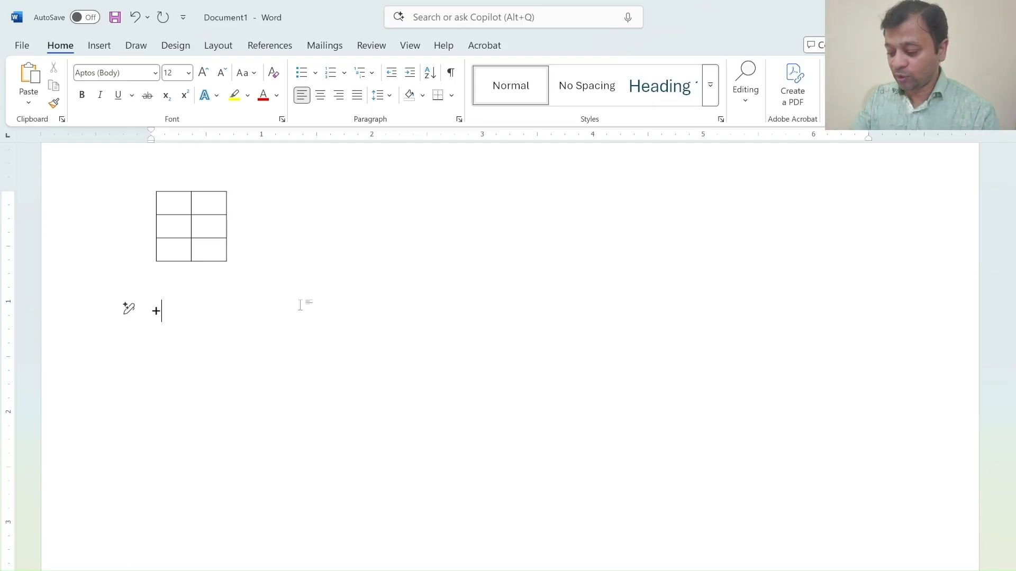
pyautogui.write('====')
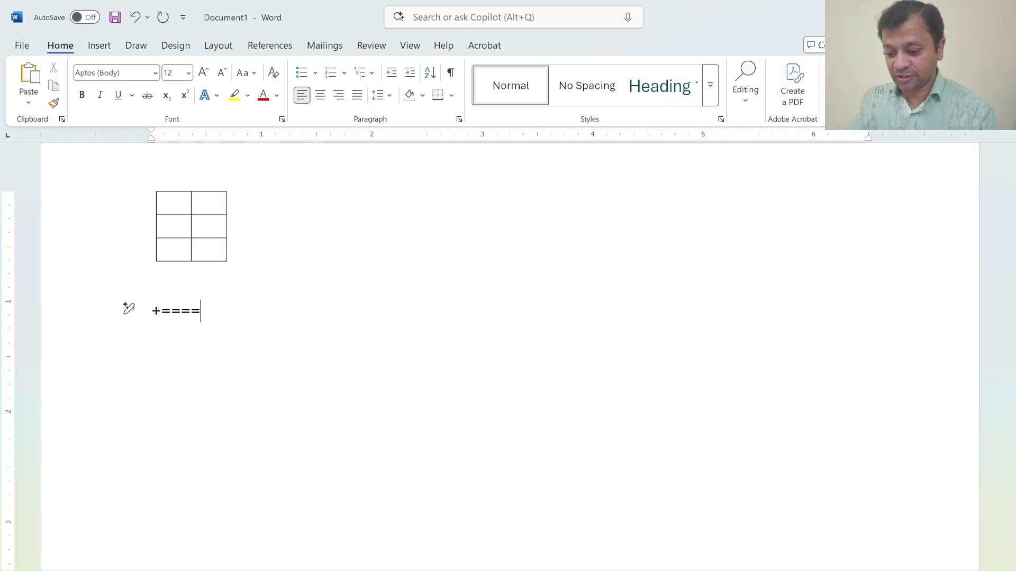
pyautogui.write('+====')
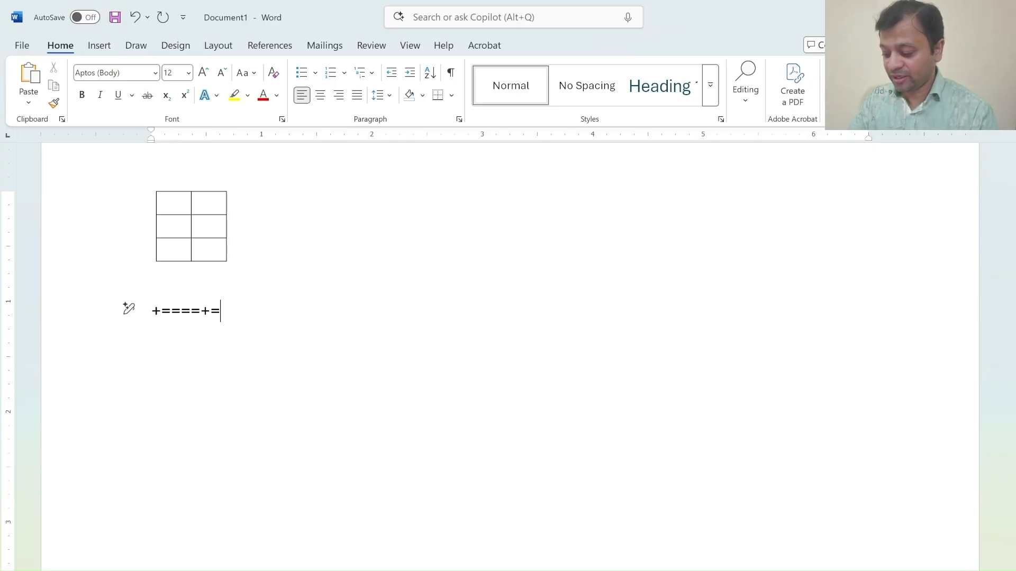
pyautogui.write('+')
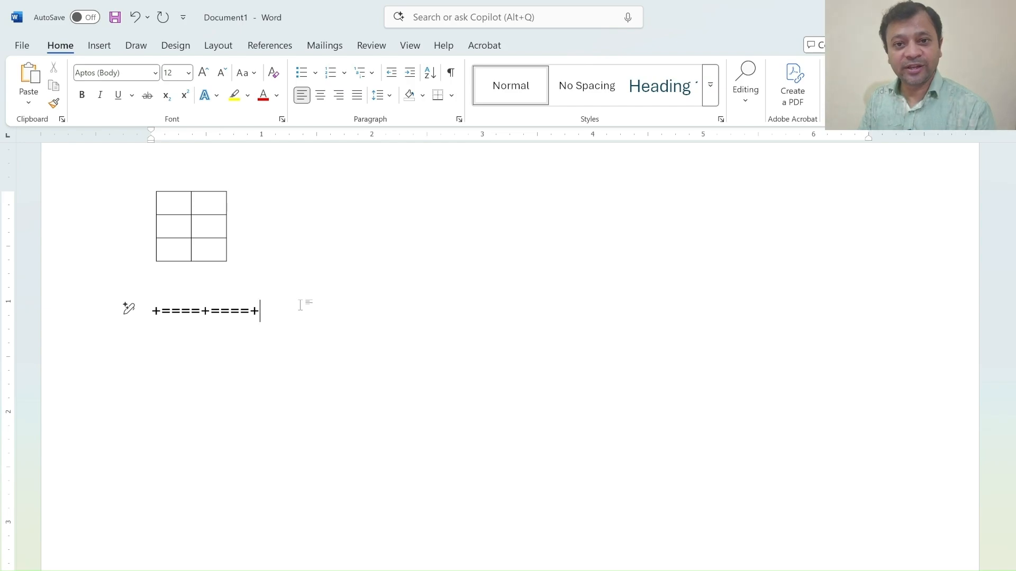
pyautogui.press('Return')
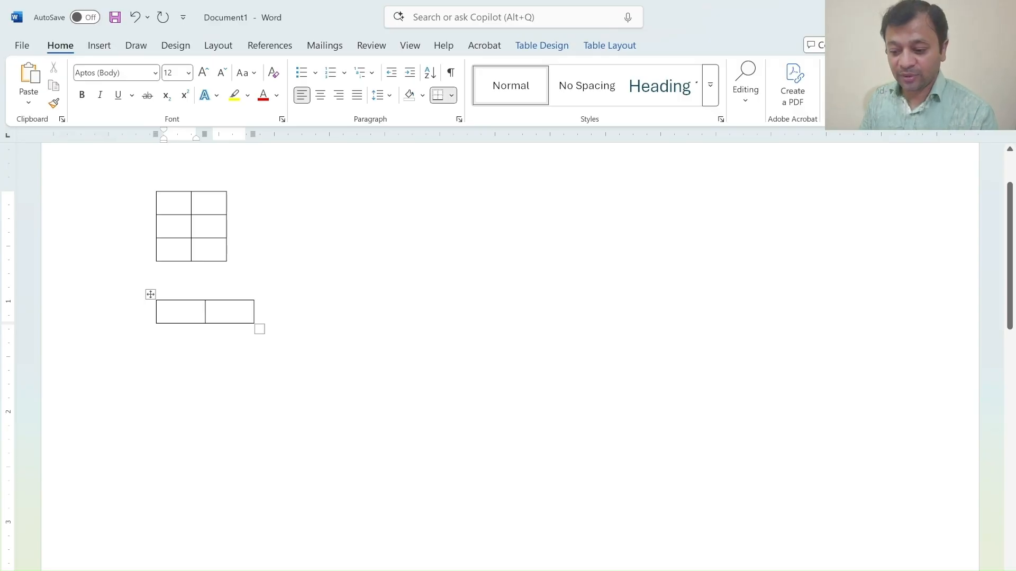
# Check the preferred width of the first column in the upper table's properties, making no changes
pyautogui.click(178, 201)
pyautogui.rightClick(177, 201)
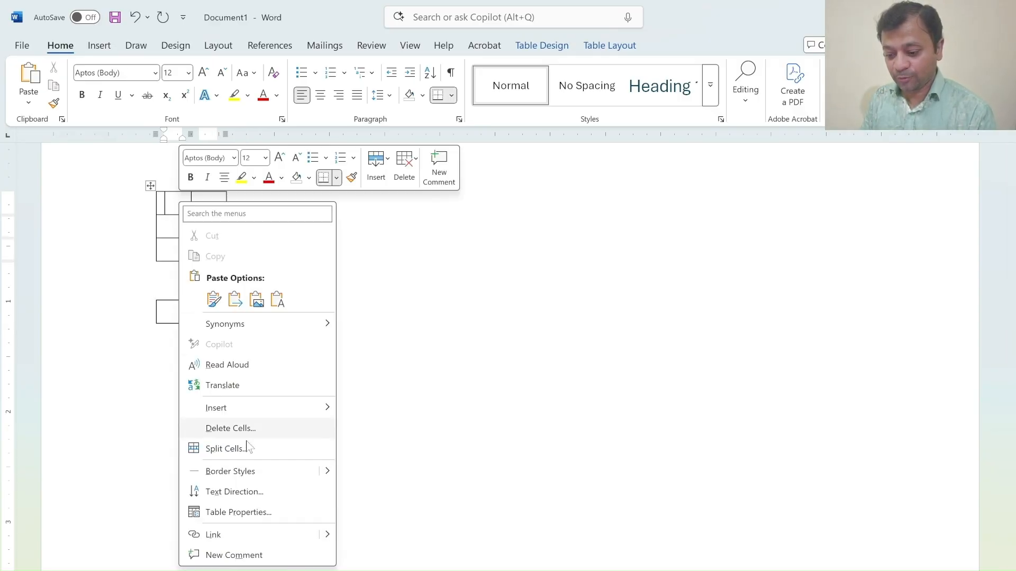
pyautogui.click(253, 513)
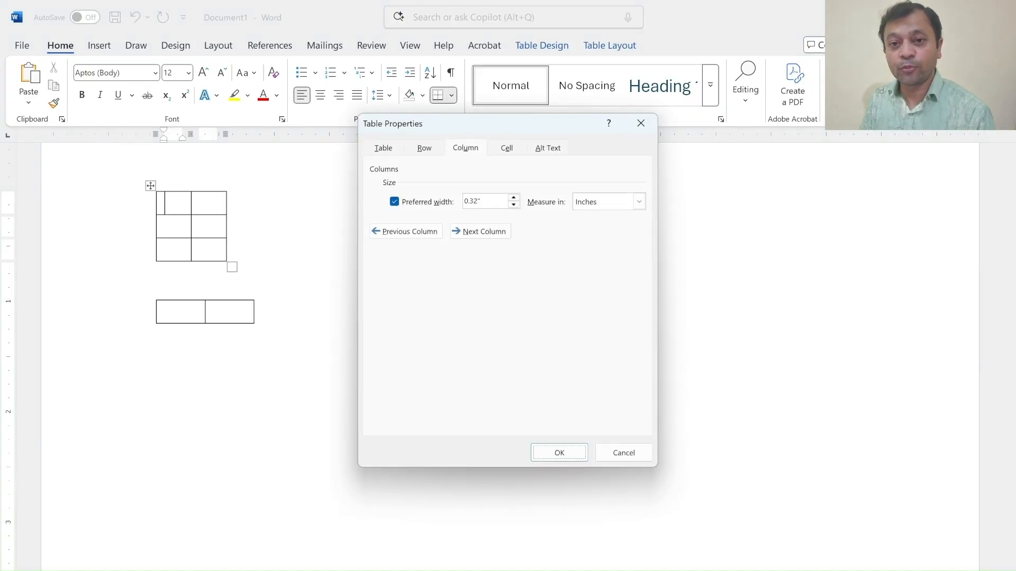
pyautogui.click(612, 453)
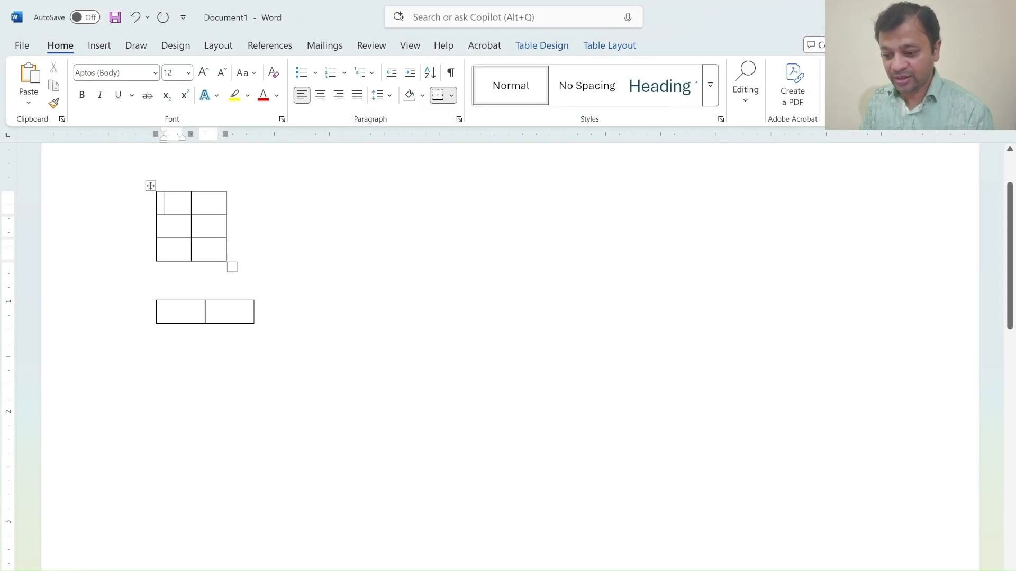
# Check the preferred width of the first column in the second table's properties, making no changes
pyautogui.click(180, 312)
pyautogui.rightClick(192, 312)
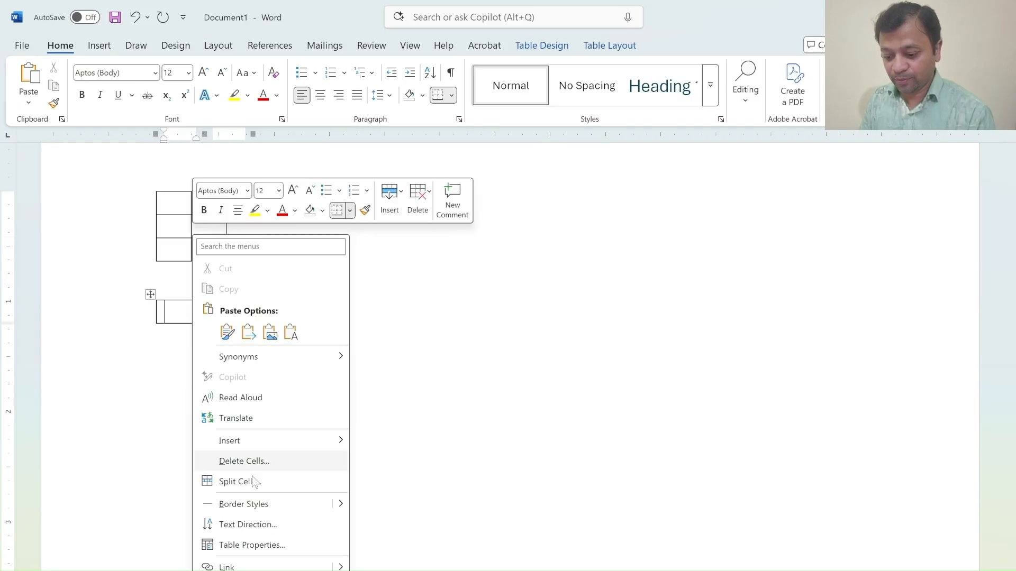
pyautogui.click(254, 544)
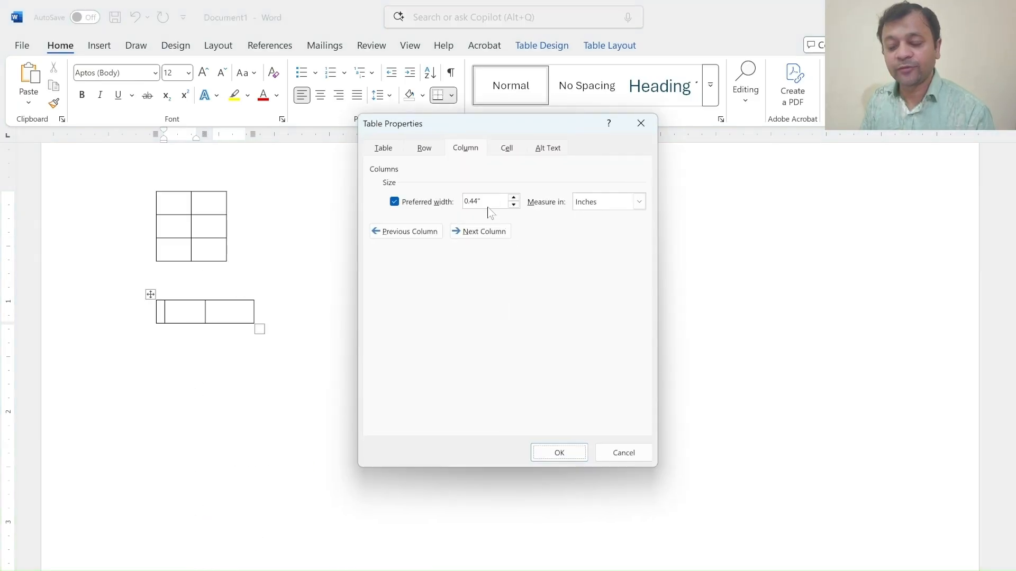
pyautogui.click(622, 453)
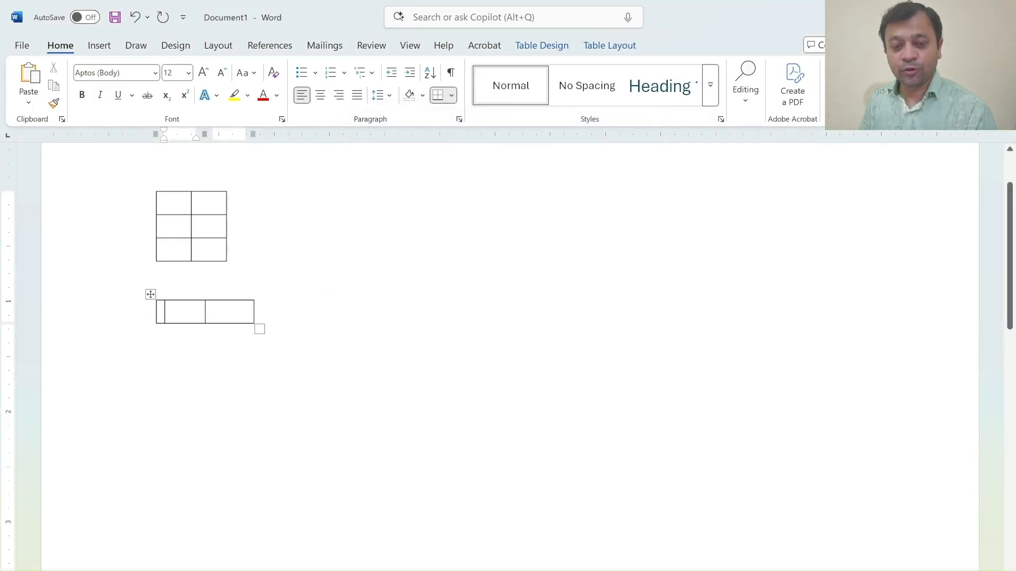
# Create a third table with a narrow and a wide column below the second by autoformatting the text pattern +----+--------+
pyautogui.press('Down')
pyautogui.press('Return')
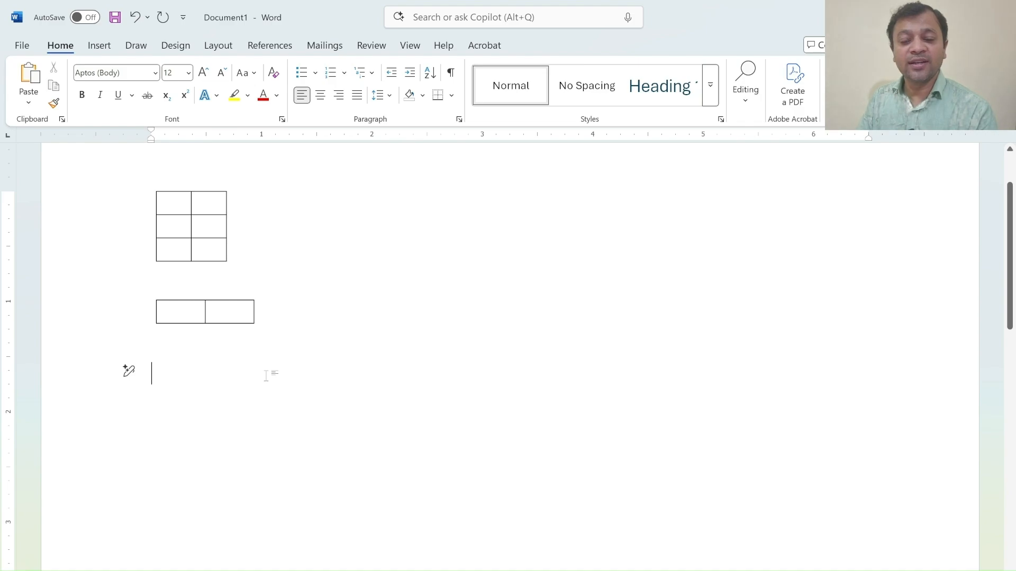
pyautogui.write('+')
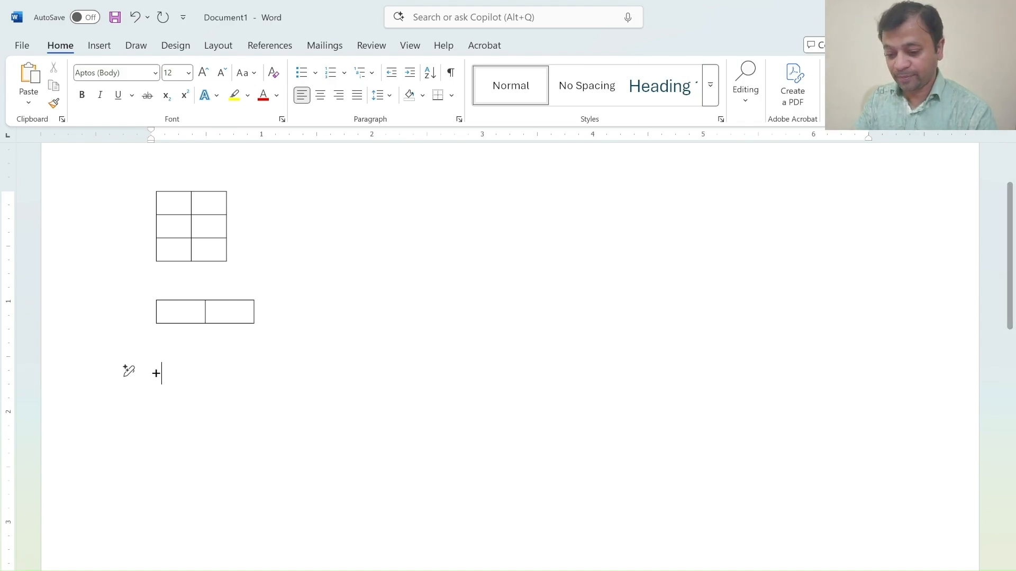
pyautogui.write('----')
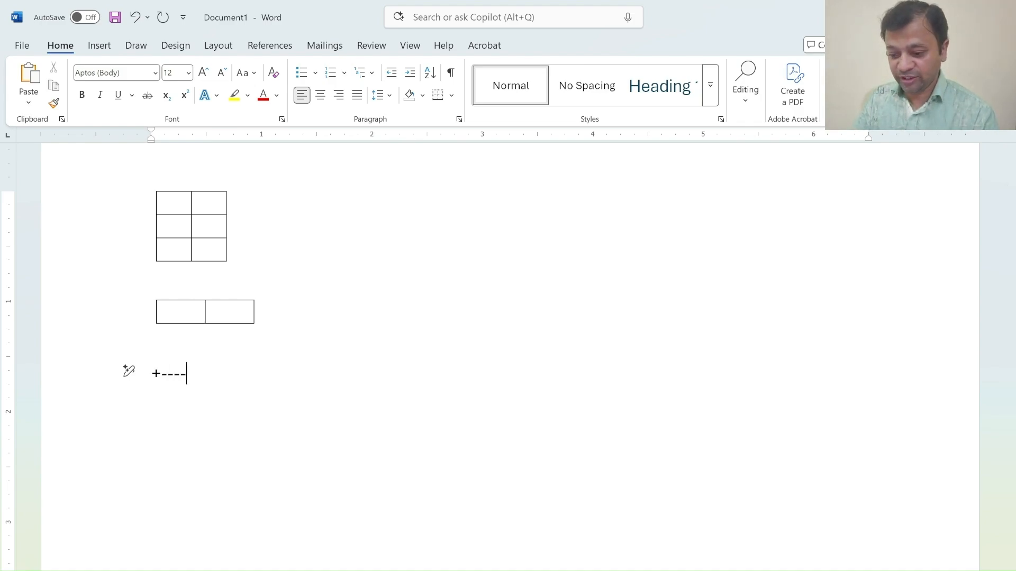
pyautogui.write('+')
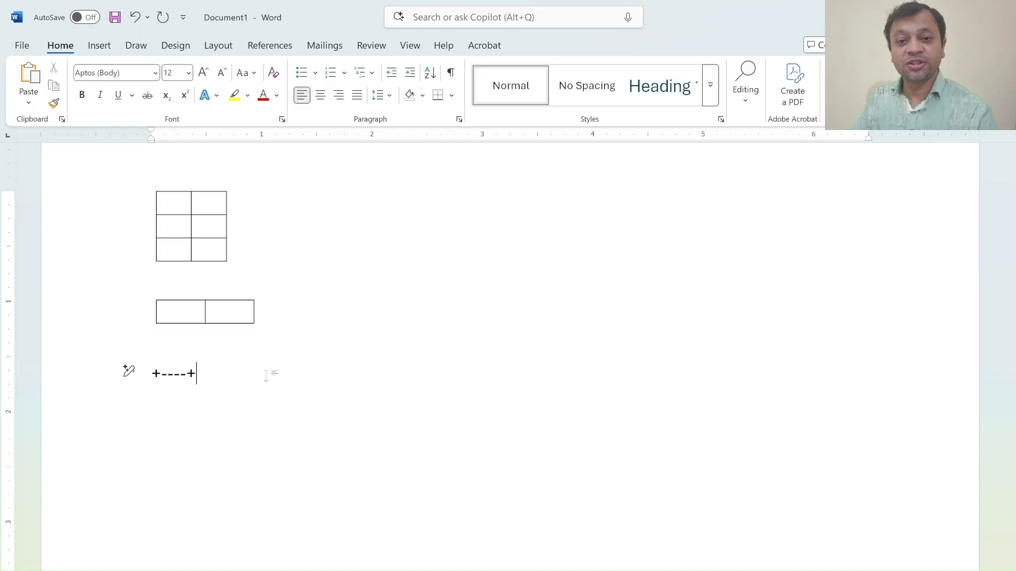
pyautogui.write('-')
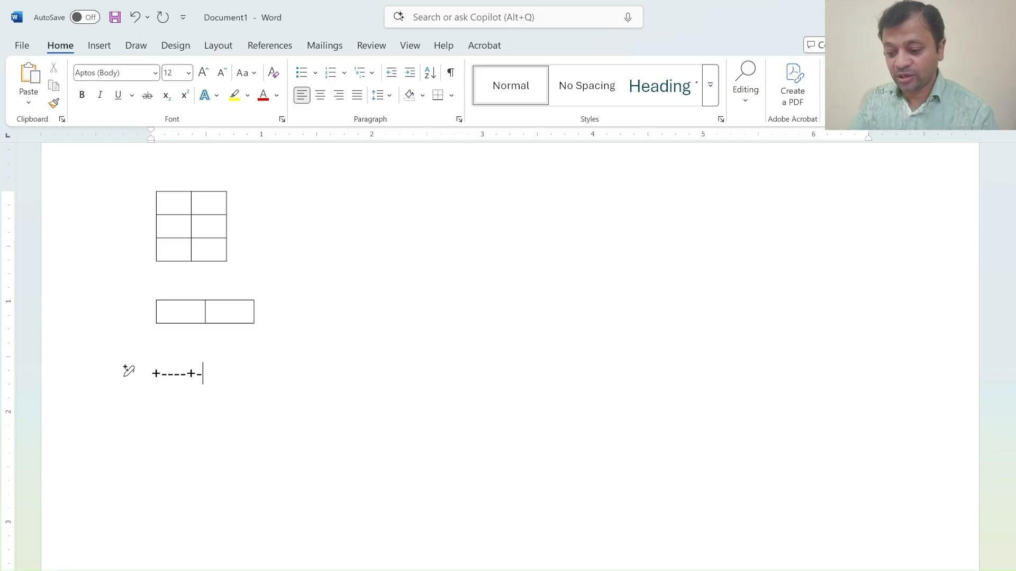
pyautogui.write('-------+')
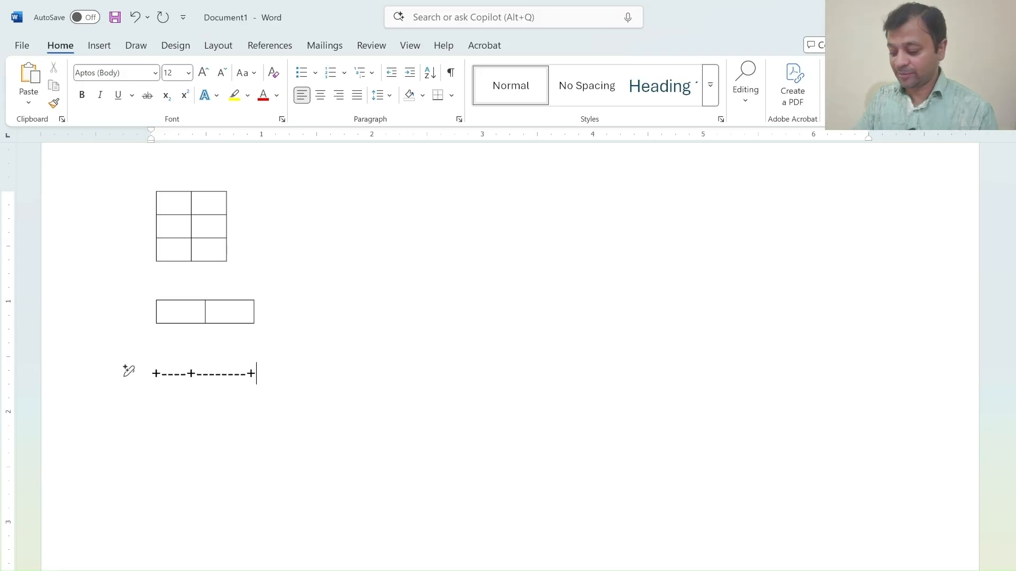
pyautogui.press('Return')
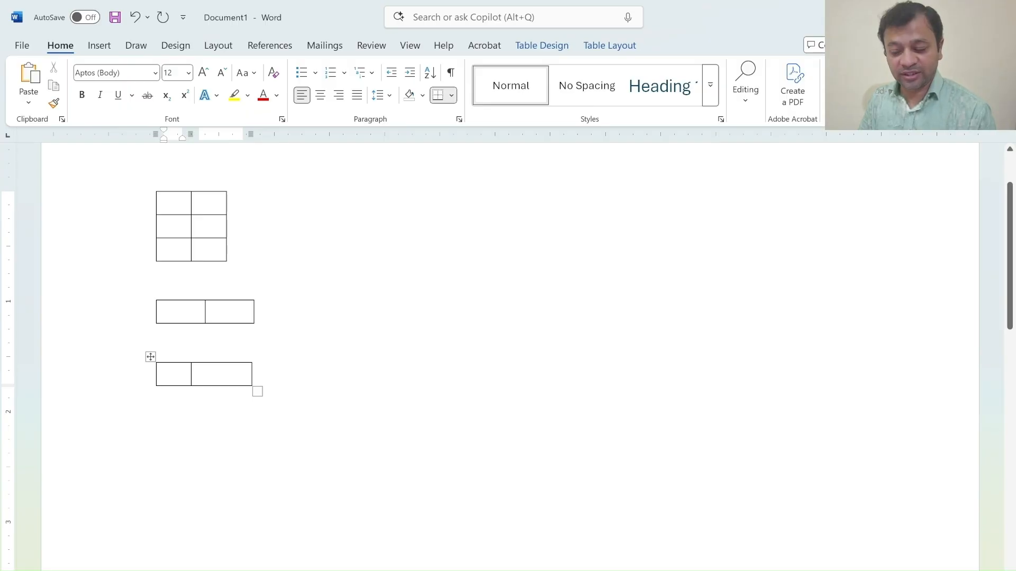
pyautogui.press('Tab')
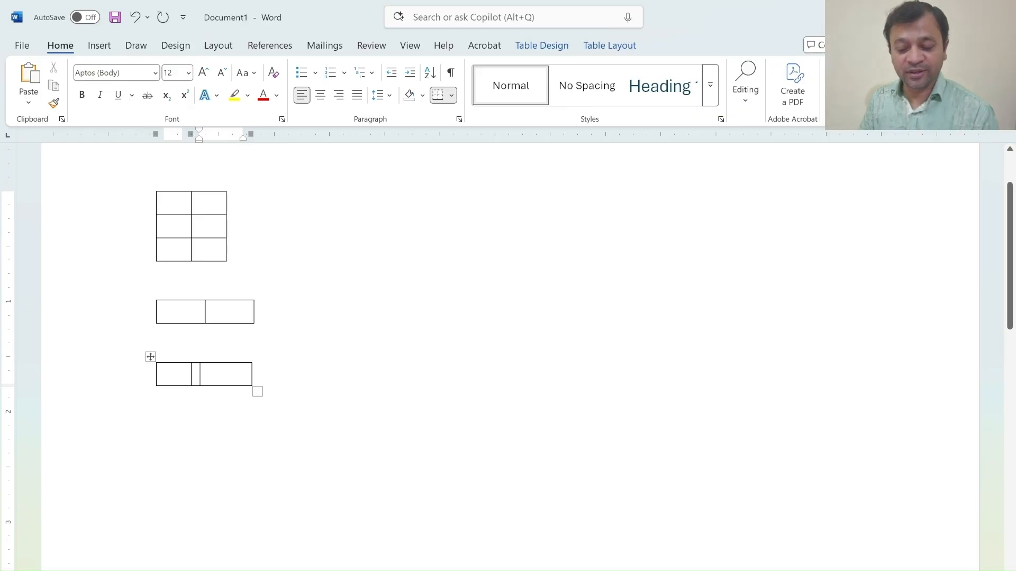
pyautogui.click(311, 381)
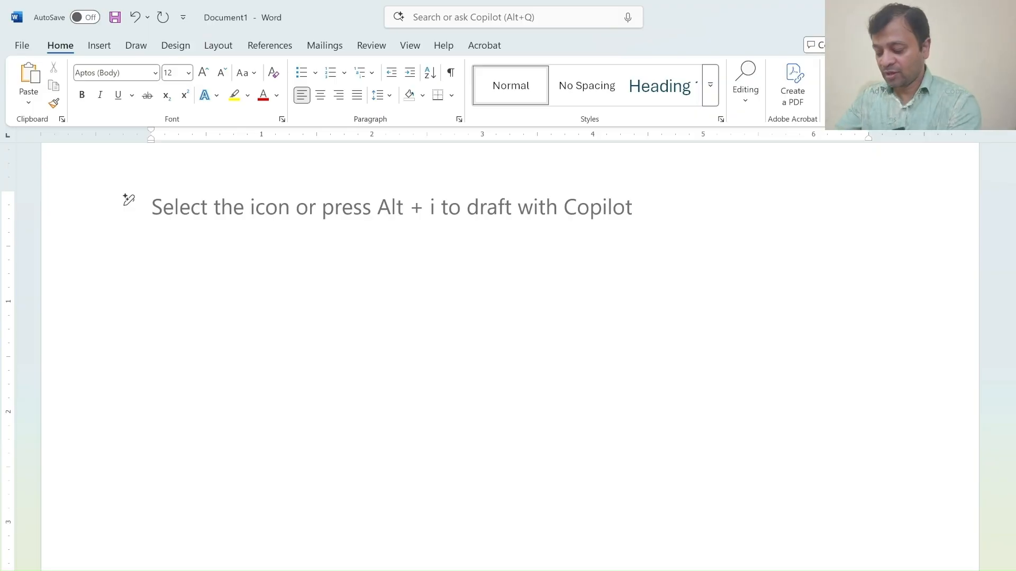
# Enter the characters :();| on the first line of the empty page and start a second line
pyautogui.write(':')
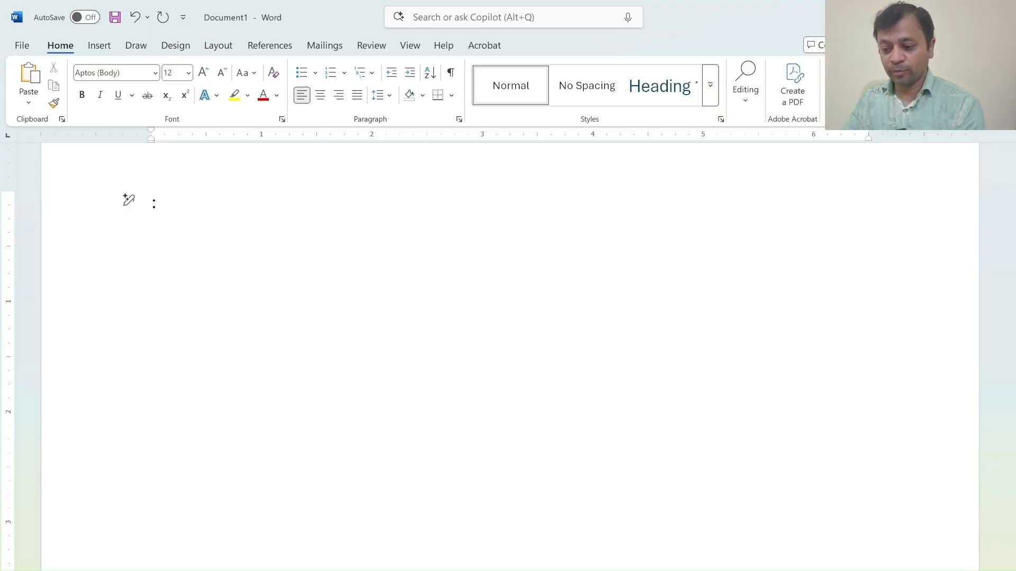
pyautogui.write(' (')
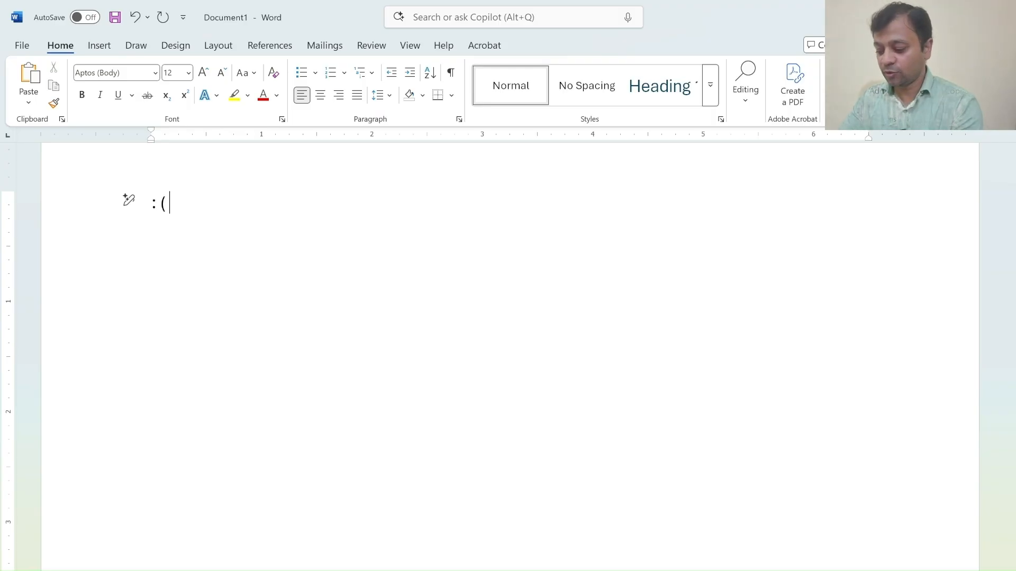
pyautogui.write(')')
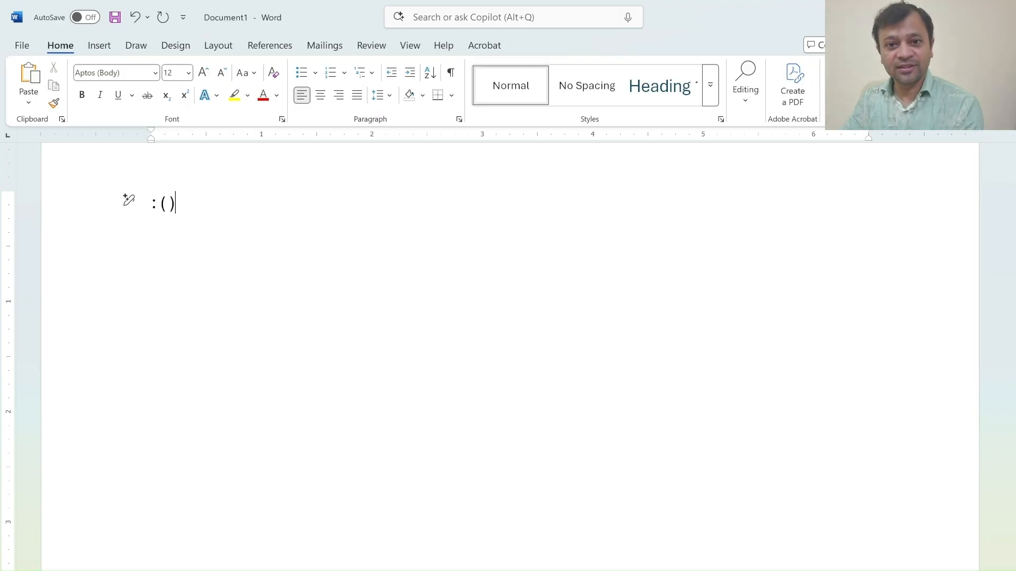
pyautogui.write(';')
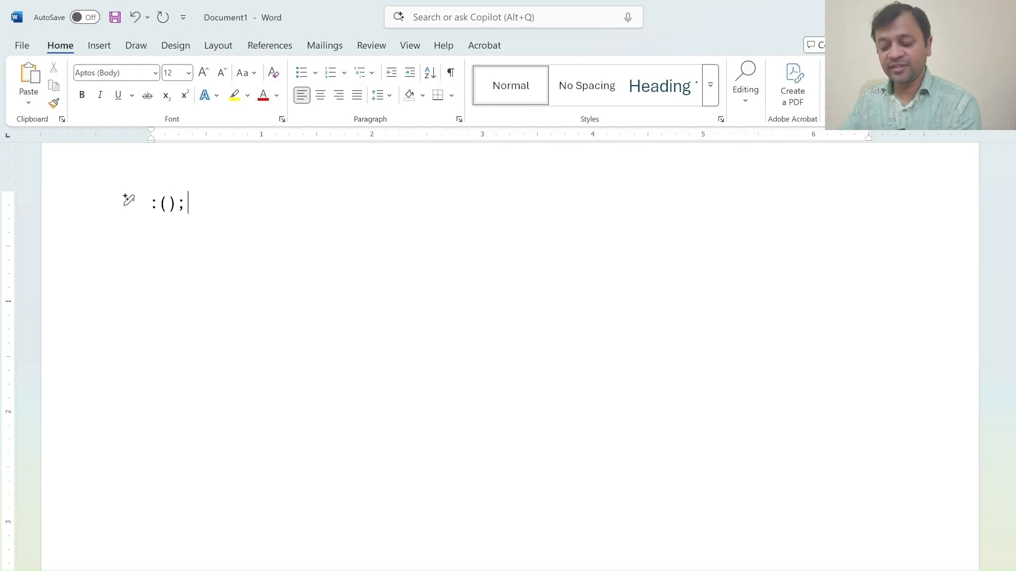
pyautogui.write(' |')
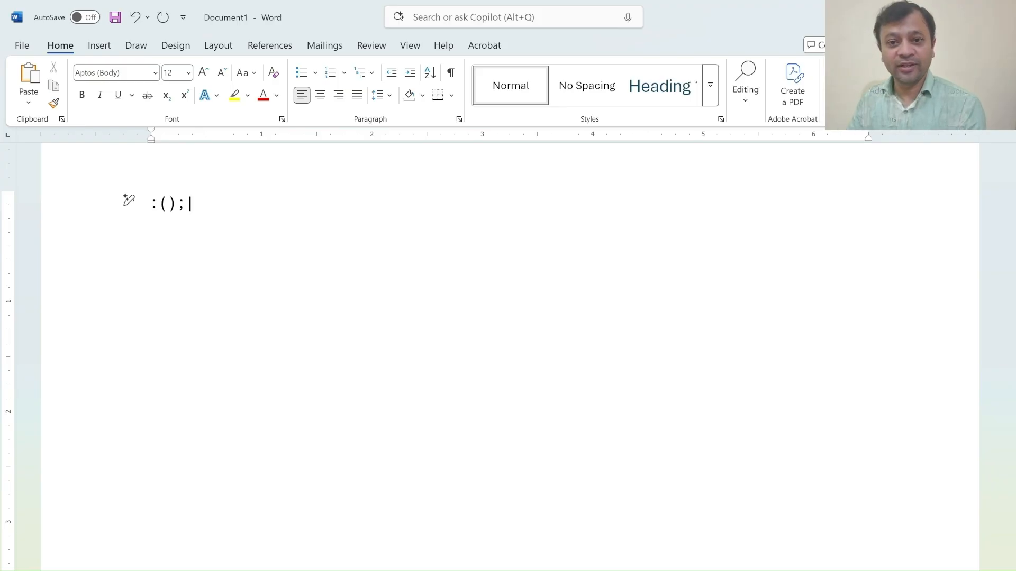
pyautogui.press('Return')
# Insert smiling, sad, neutral and winking emojis on the second line by autocorrecting the character pairs :), :(, :| and ;)
pyautogui.write(':')
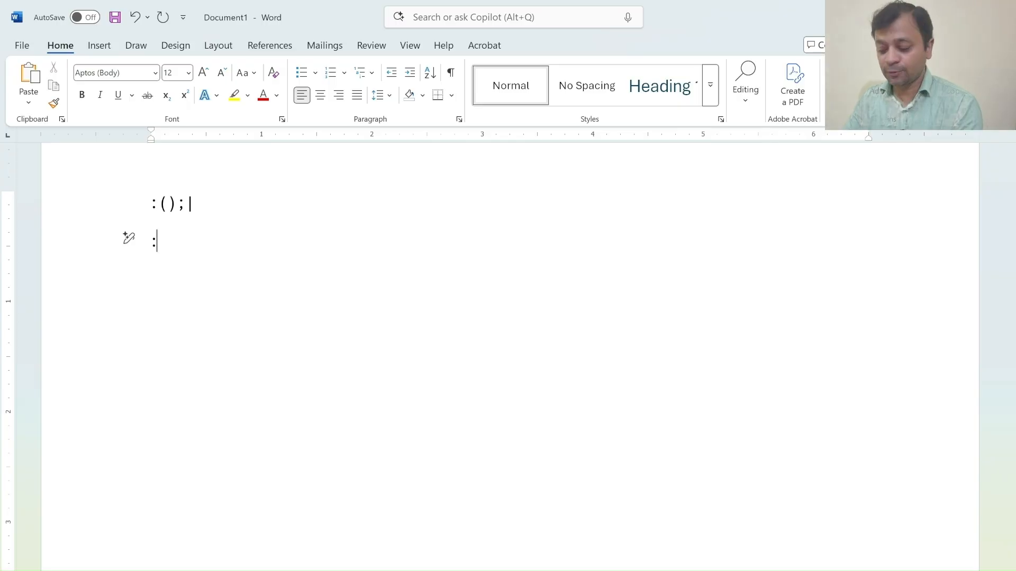
pyautogui.write(' ( )')
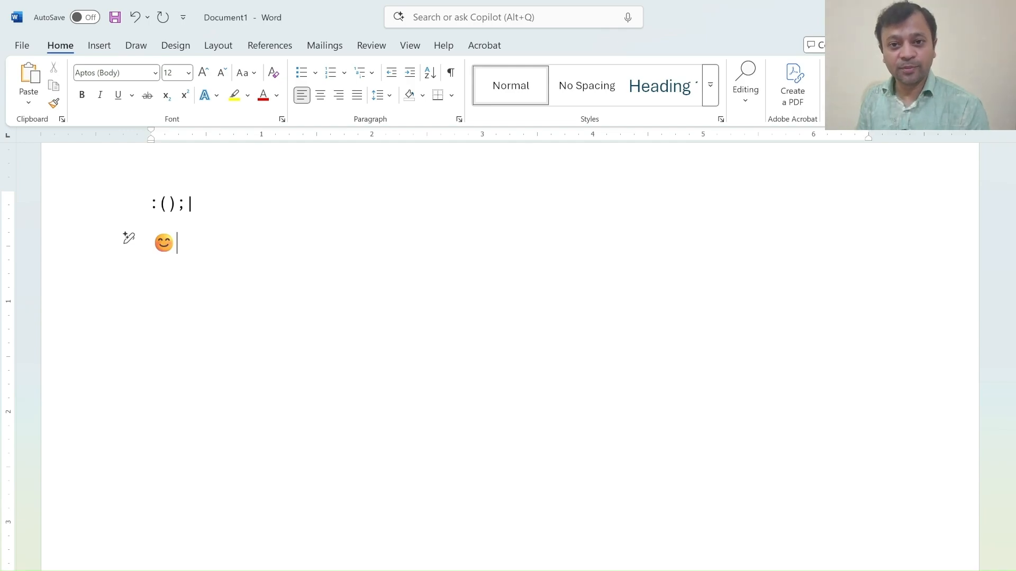
pyautogui.write(':')
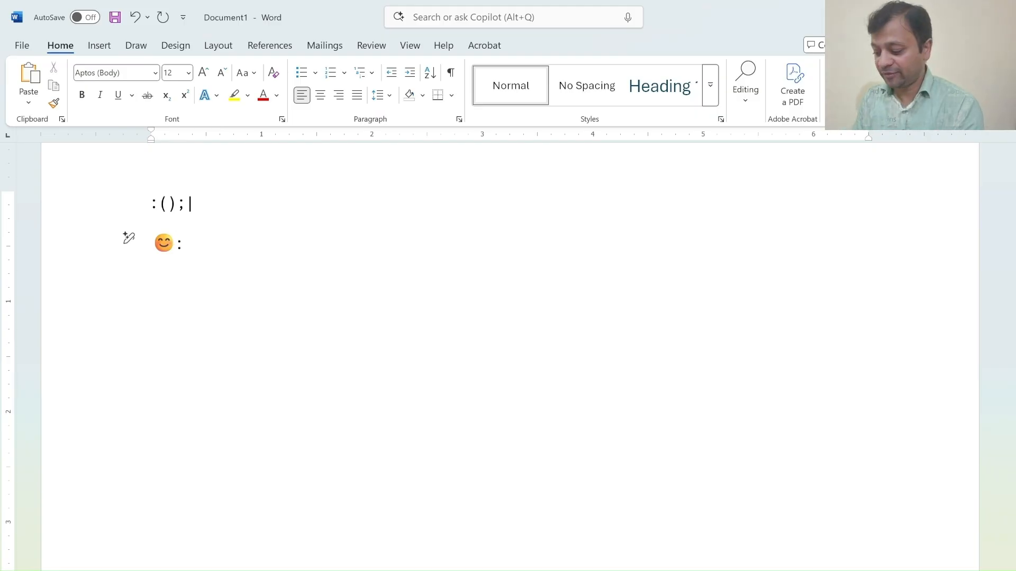
pyautogui.write('(')
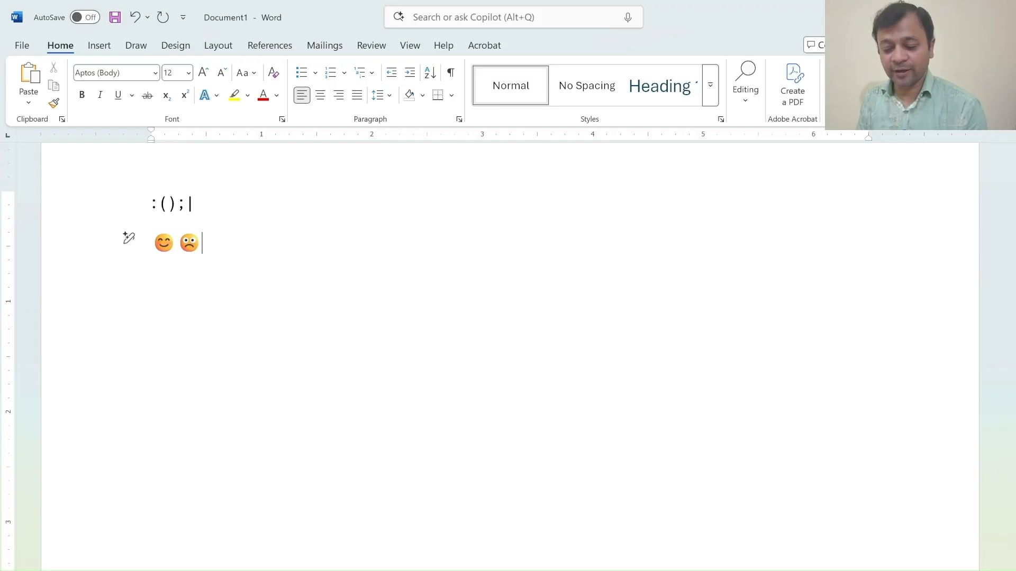
pyautogui.write(':')
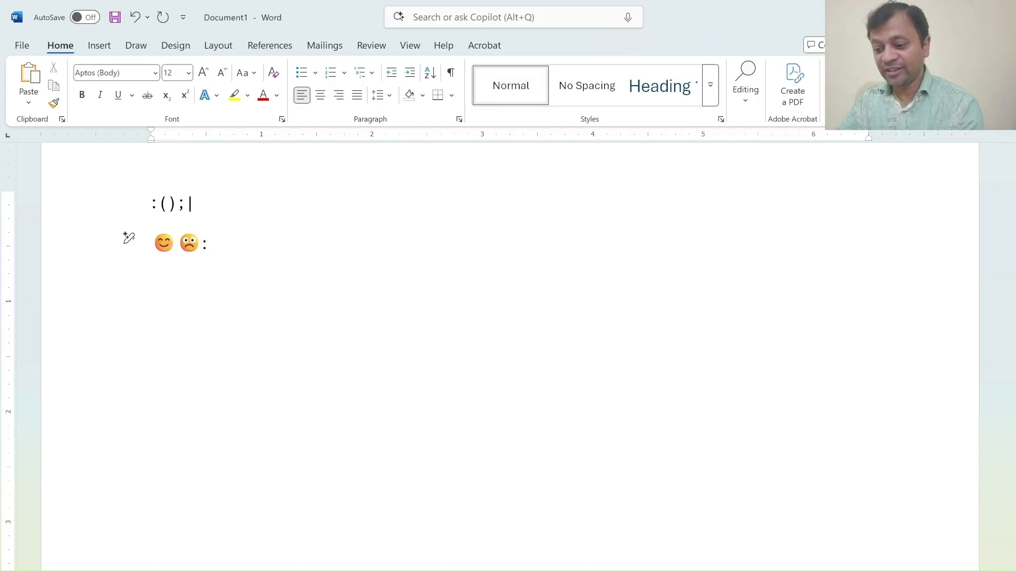
pyautogui.write('|')
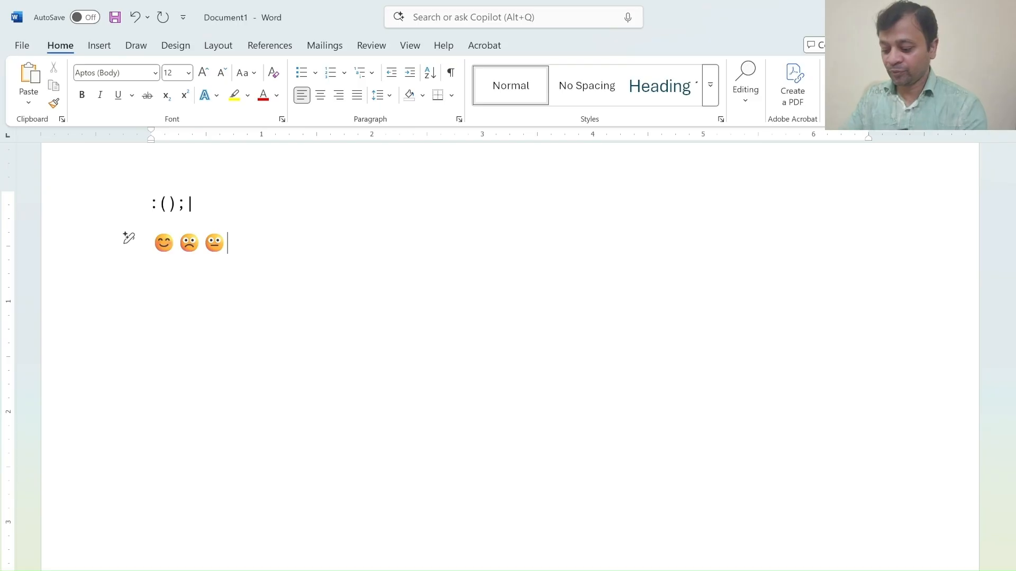
pyautogui.write(';')
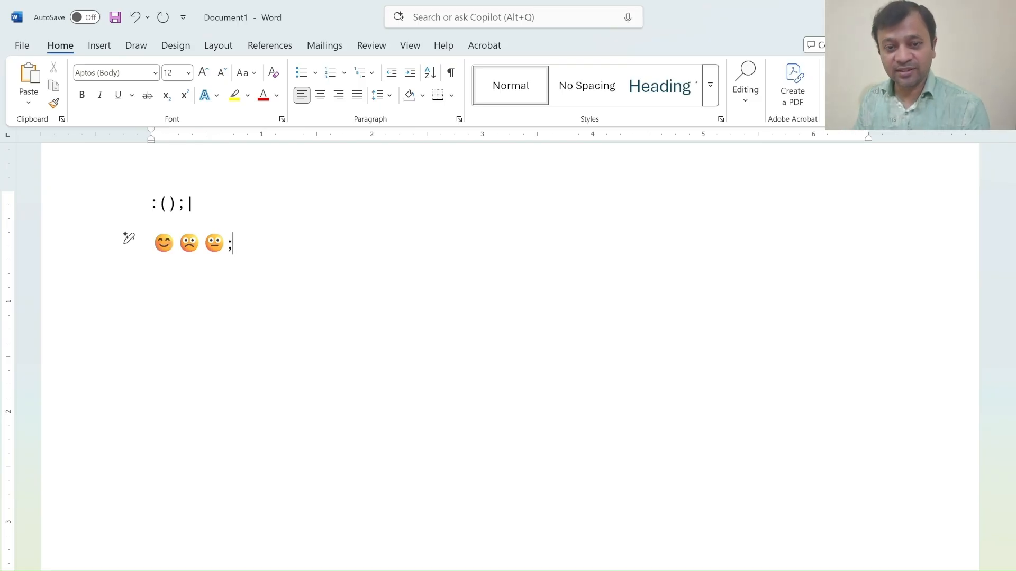
pyautogui.write(')')
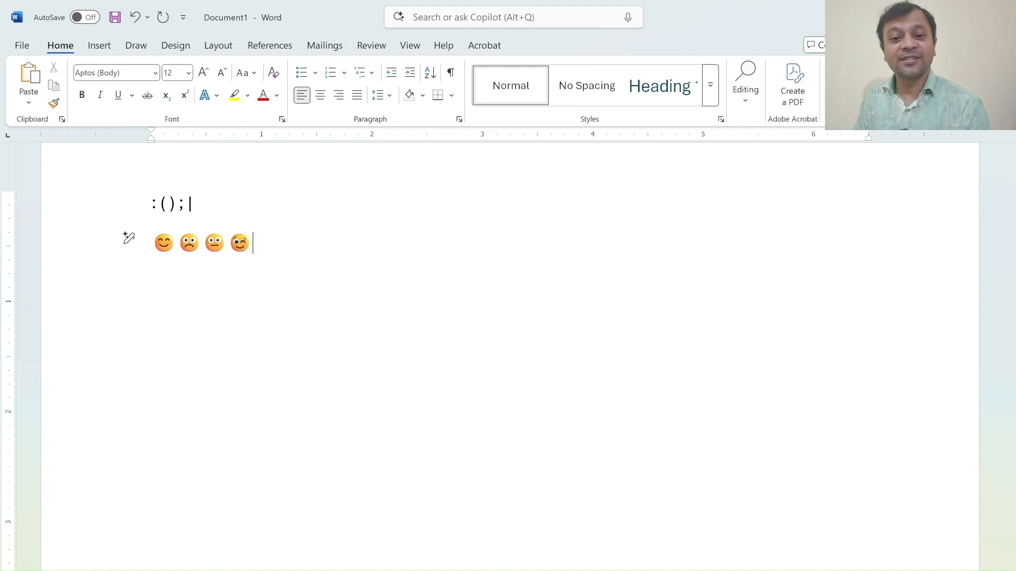
pyautogui.press('Return')
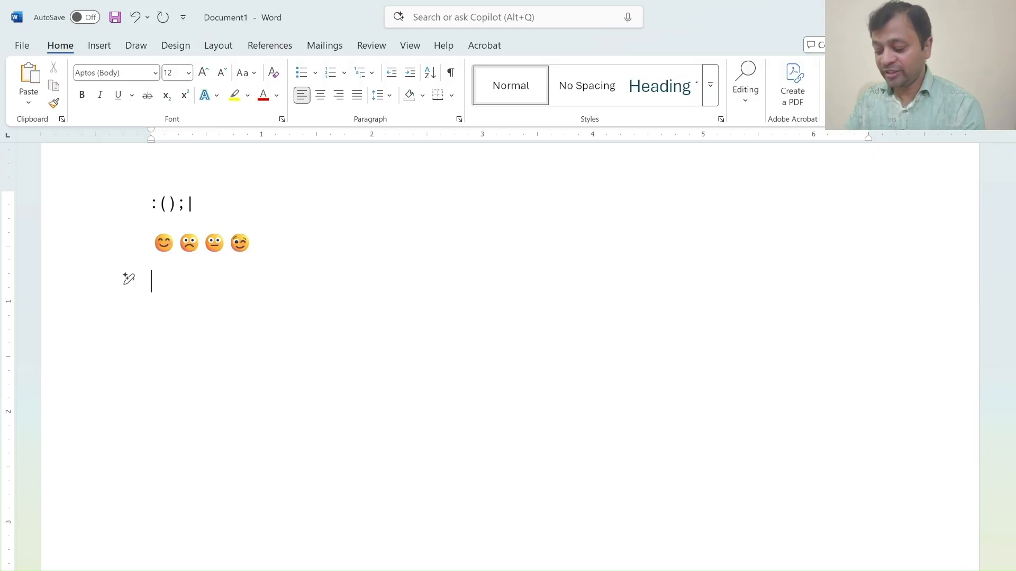
# Enter a row of periods (...........) on the line below the emojis and start a new line
pyautogui.press('super+period')
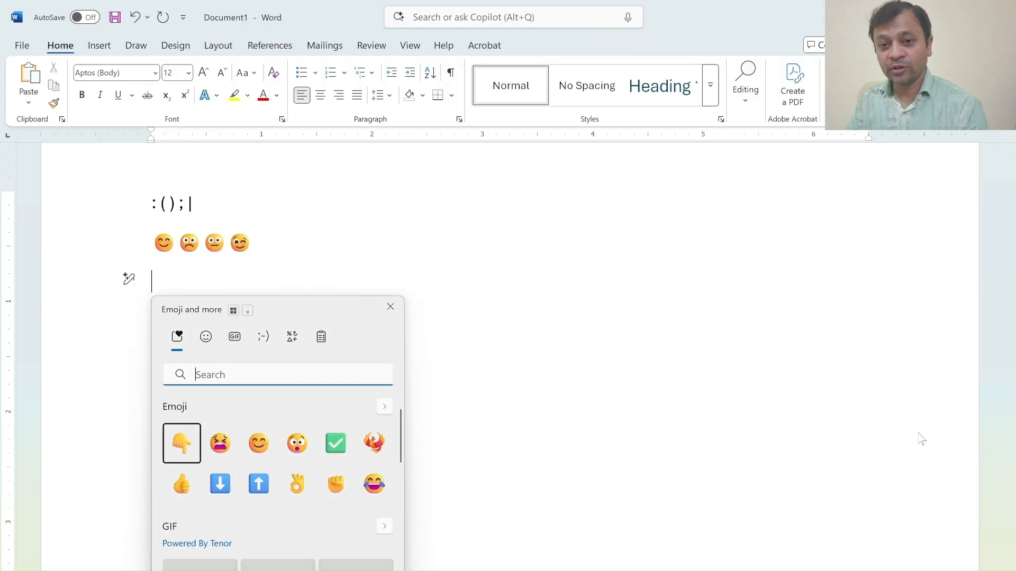
pyautogui.press('Escape')
pyautogui.write('...........')
pyautogui.press('Return')
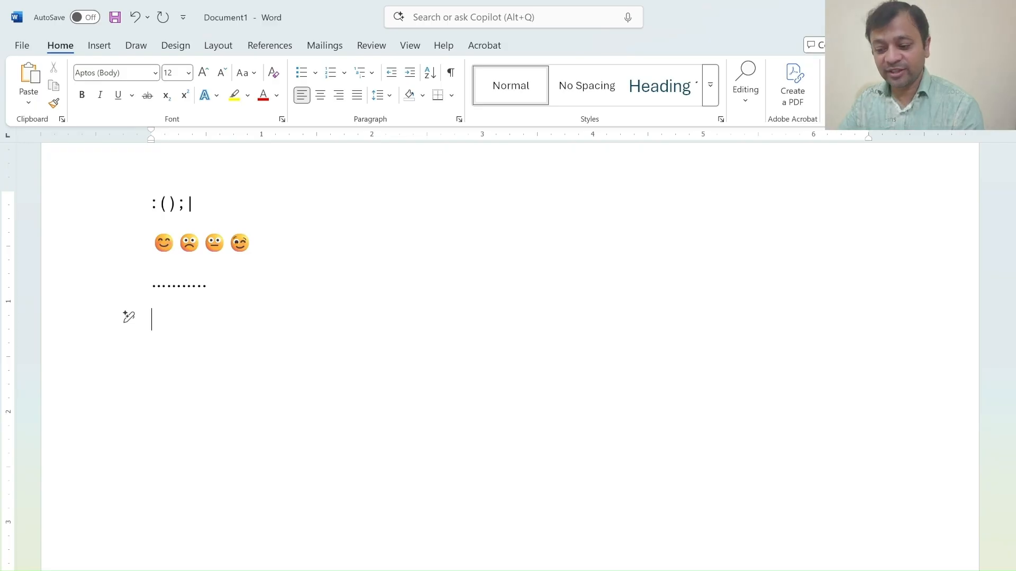
# Insert the OK-hand emoji from the system emoji picker on the line below the periods and start a new line
pyautogui.press('super+period')
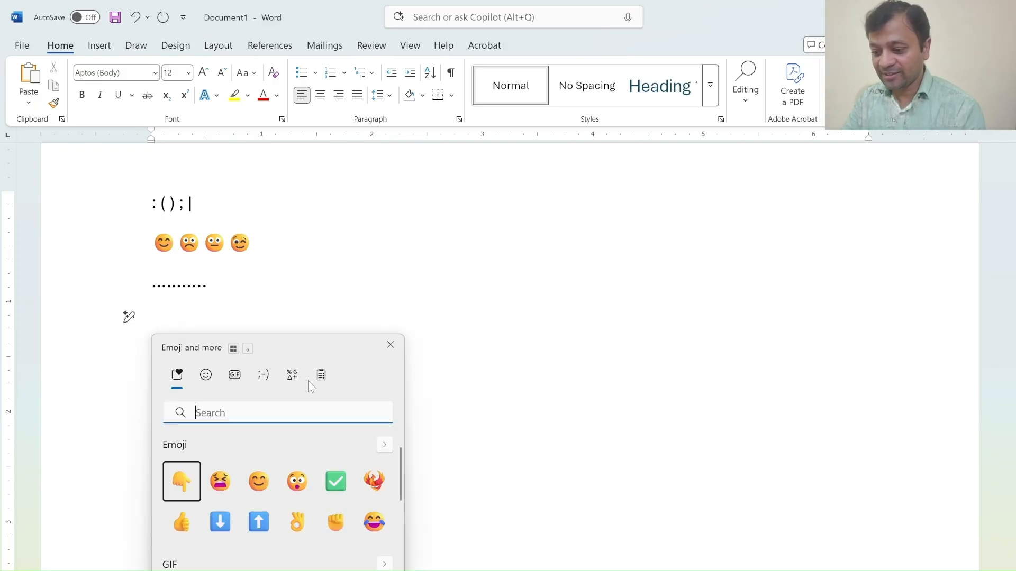
pyautogui.moveTo(300, 354); pyautogui.dragTo(353, 165)
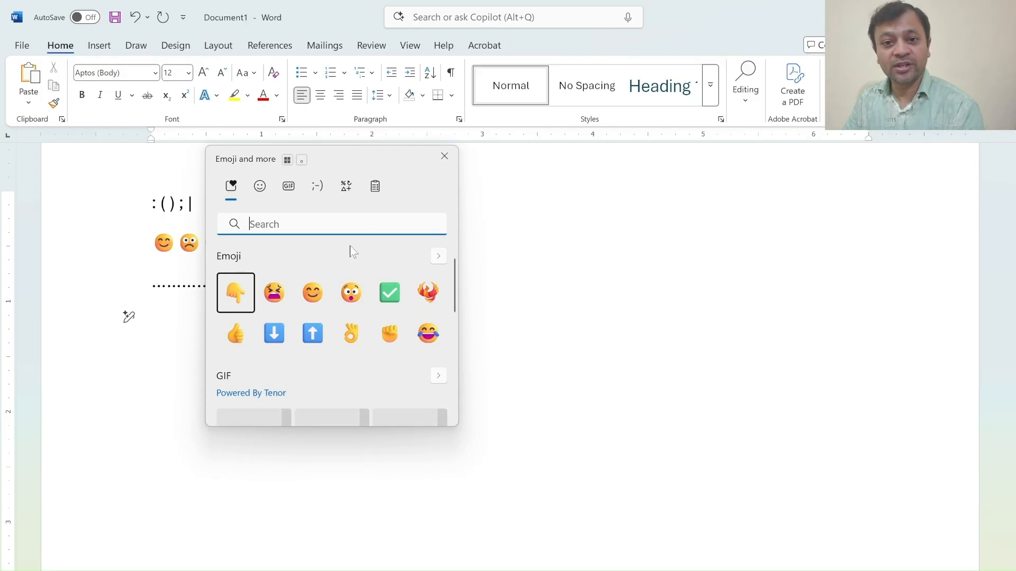
pyautogui.click(351, 335)
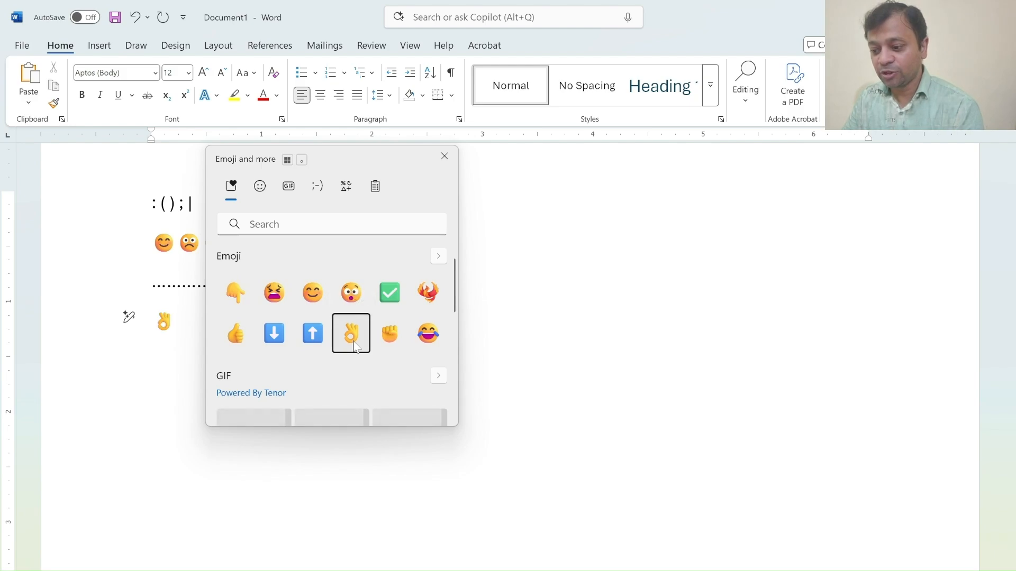
pyautogui.click(447, 158)
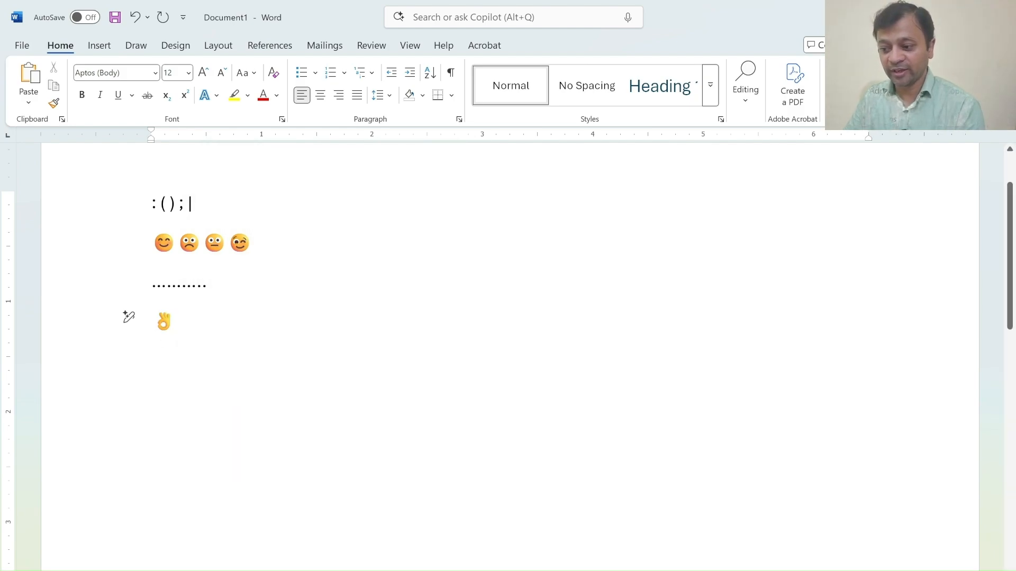
pyautogui.press('Return')
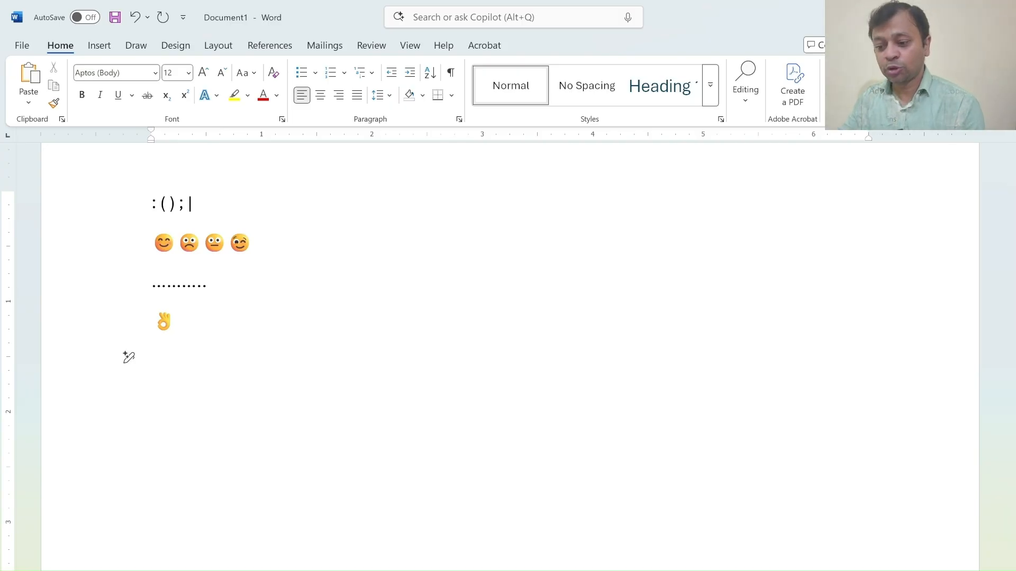
# Clear the whole document and insert a copyright symbol on the first line by autocorrecting (c)
pyautogui.hotkey('ctrl', 'a')
pyautogui.press('Delete')
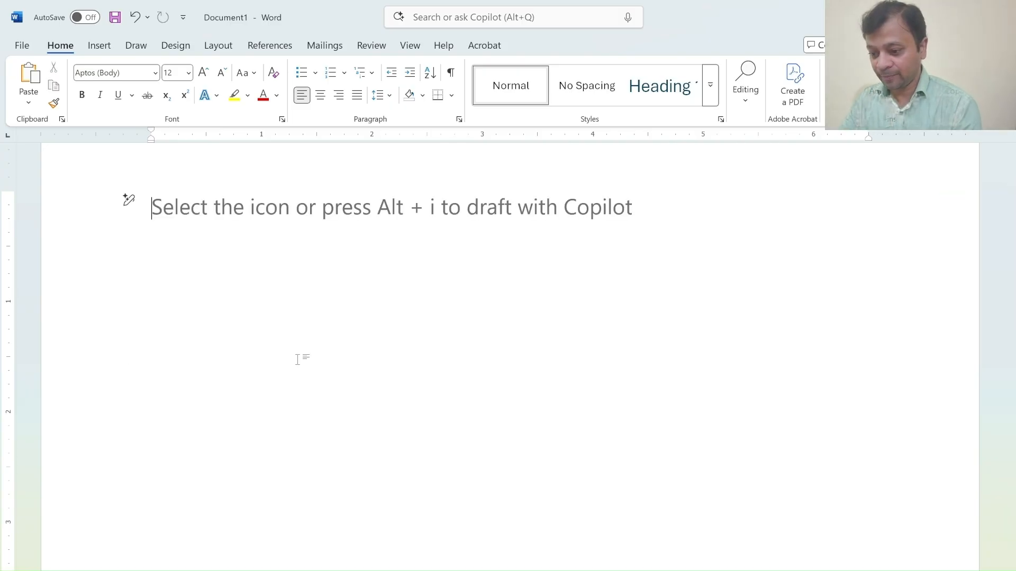
pyautogui.write('(c')
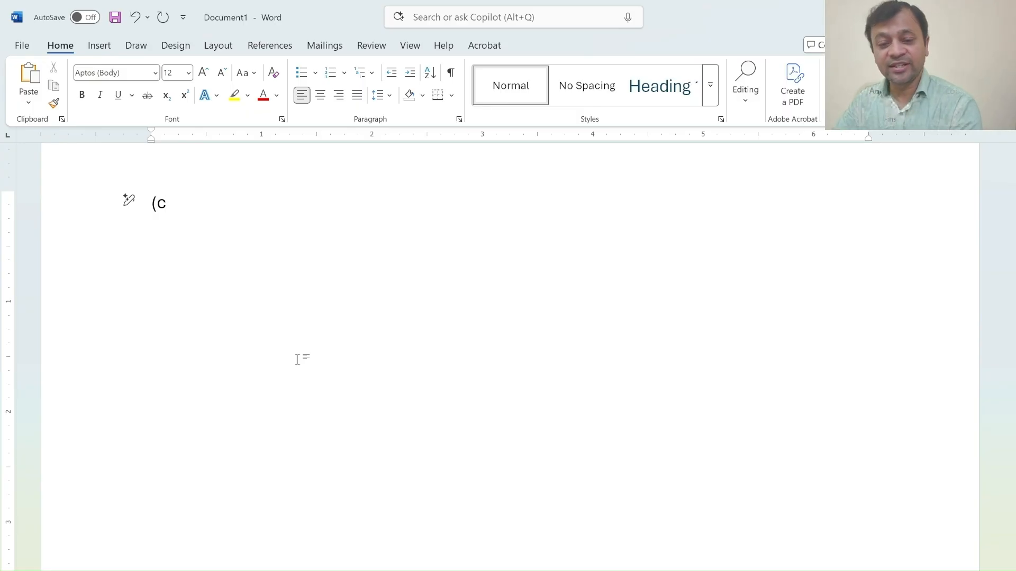
pyautogui.write(')')
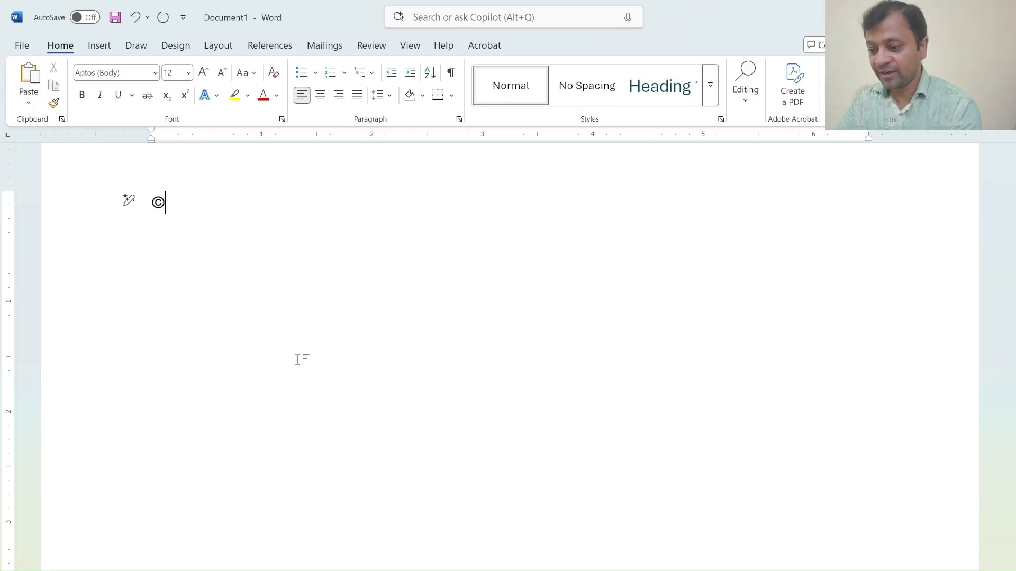
pyautogui.press('Return')
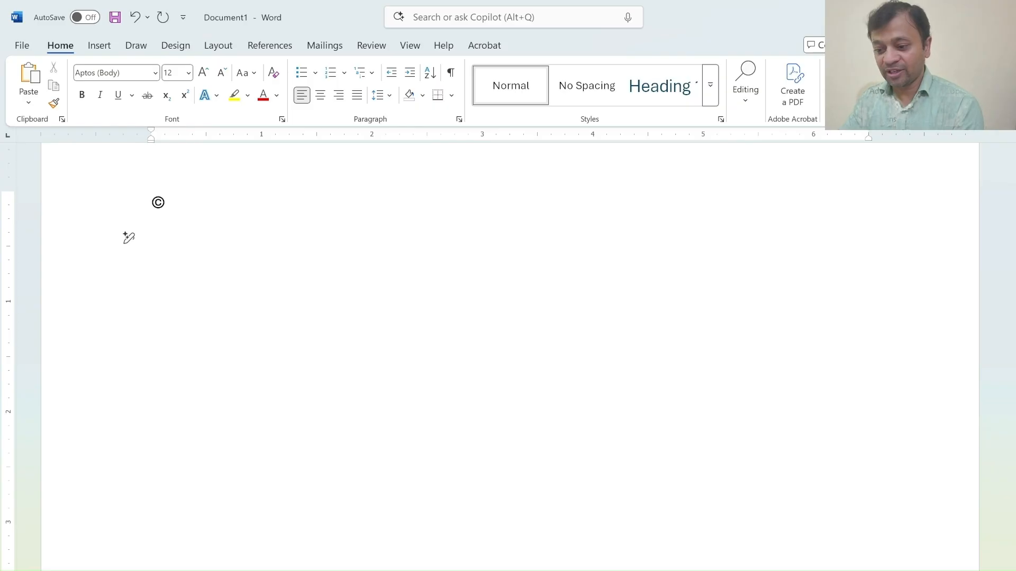
# Add trademark and registered symbols on the next two lines by autocorrecting (tm) and (r)
pyautogui.write('(')
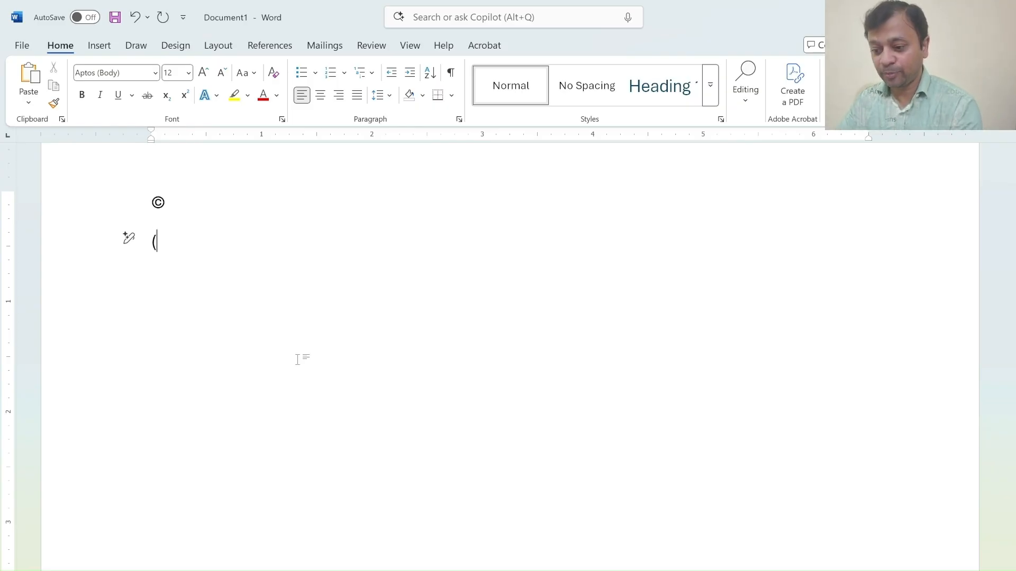
pyautogui.write('tm')
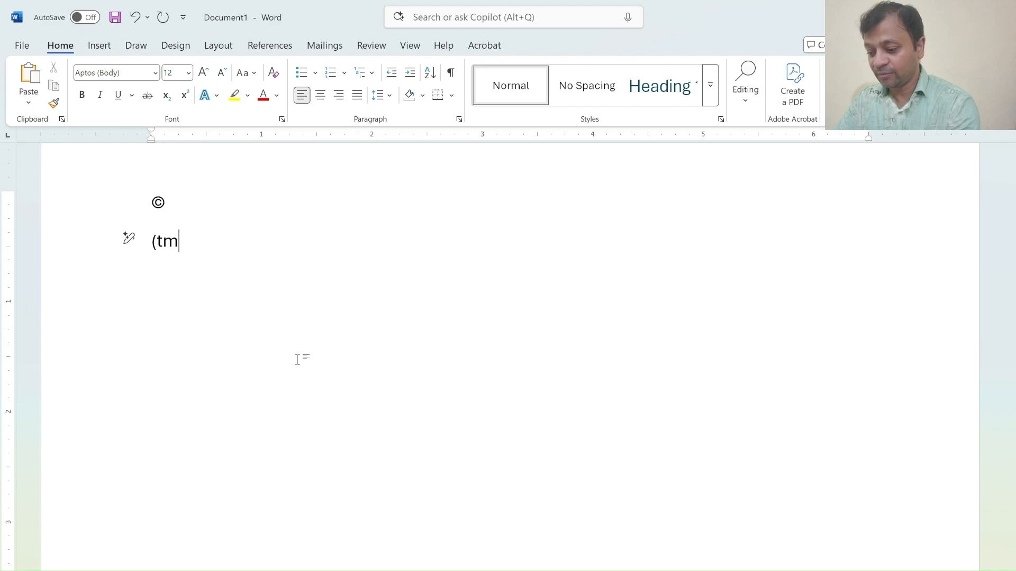
pyautogui.write(')')
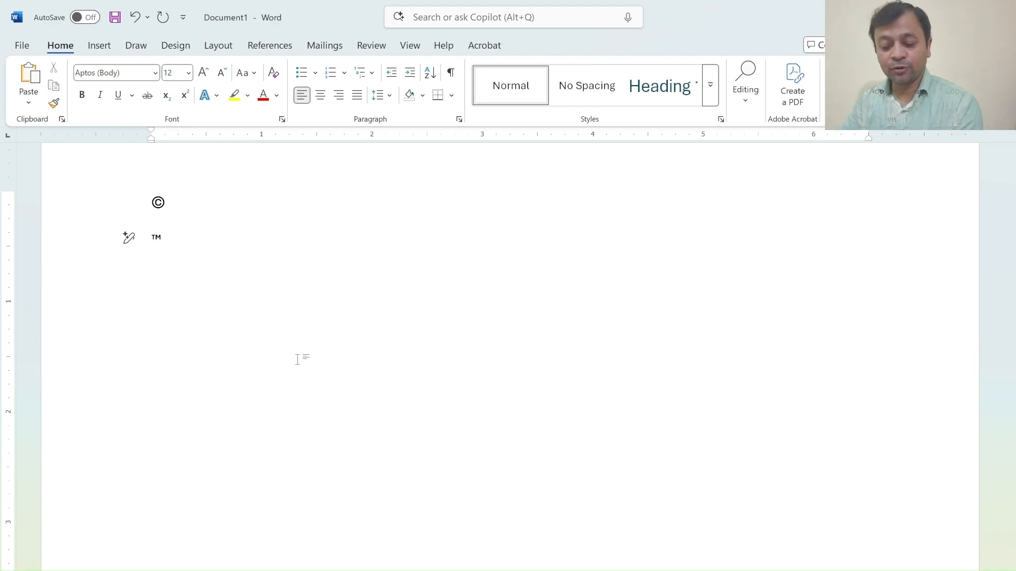
pyautogui.press('Return')
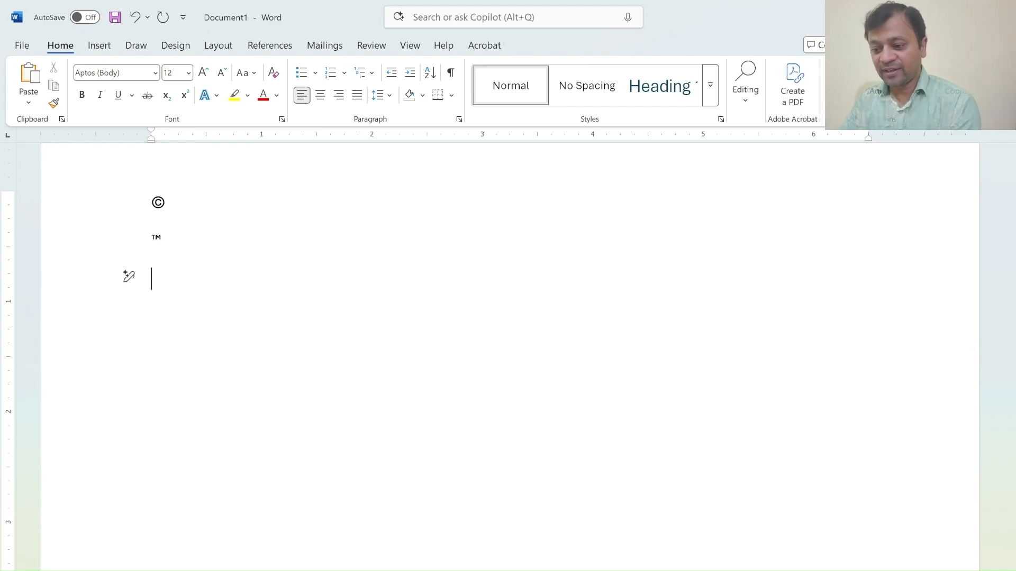
pyautogui.write('(r')
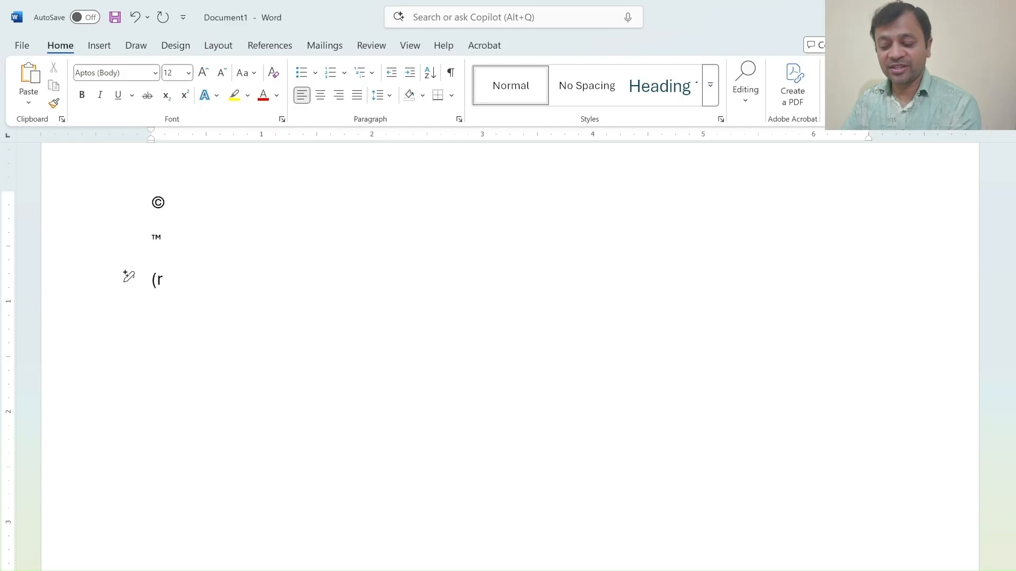
pyautogui.write(')')
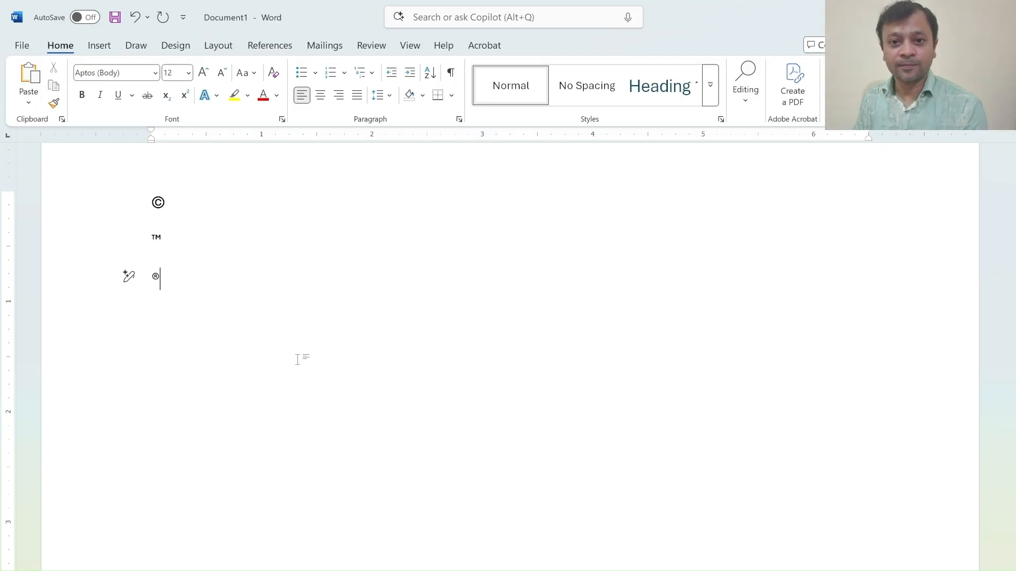
pyautogui.press('Return')
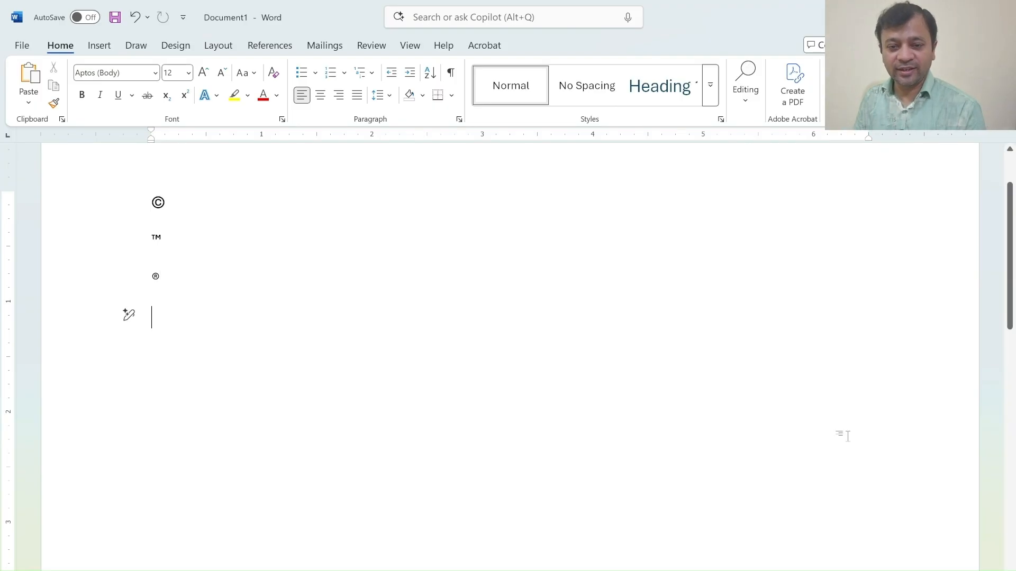
# Add a thin and a thick left-pointing arrow on separate lines by autocorrecting <-- and <==
pyautogui.write('<')
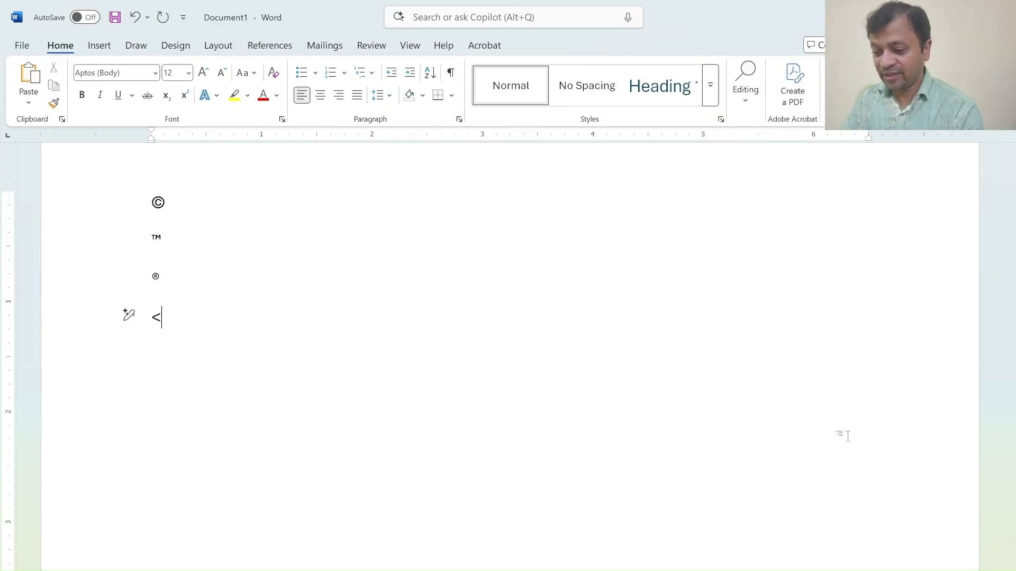
pyautogui.write('--')
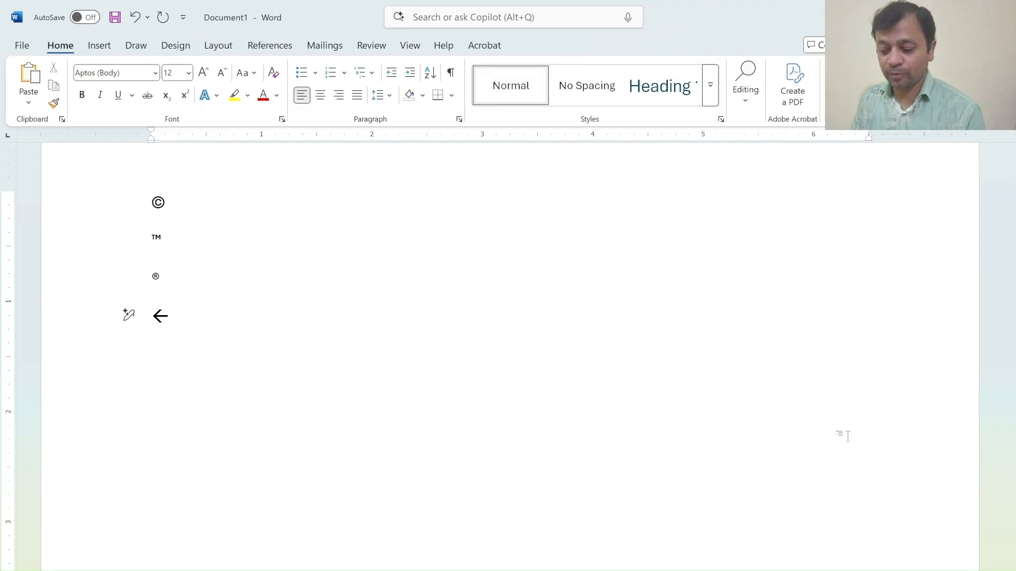
pyautogui.press('Return')
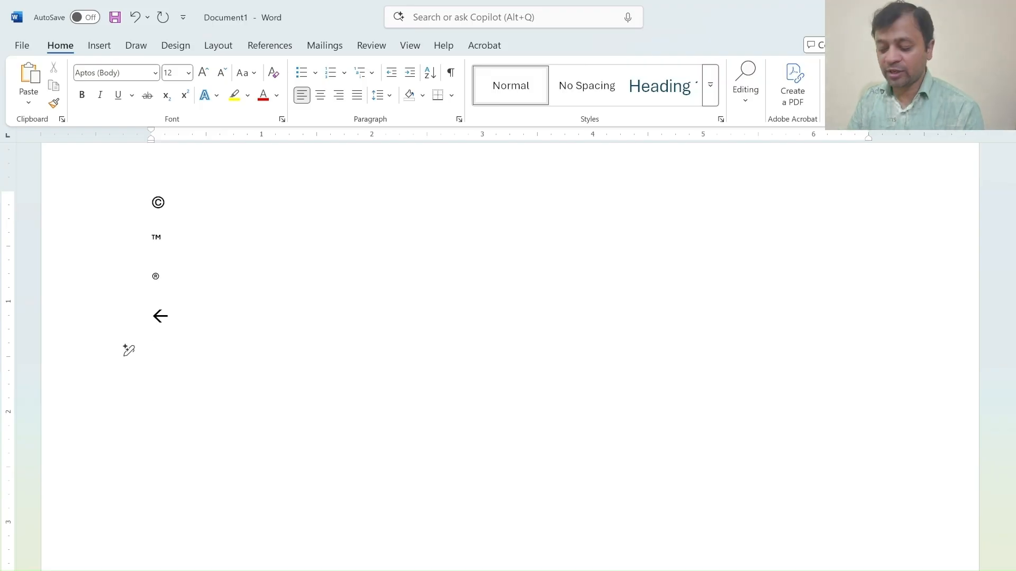
pyautogui.write('<==')
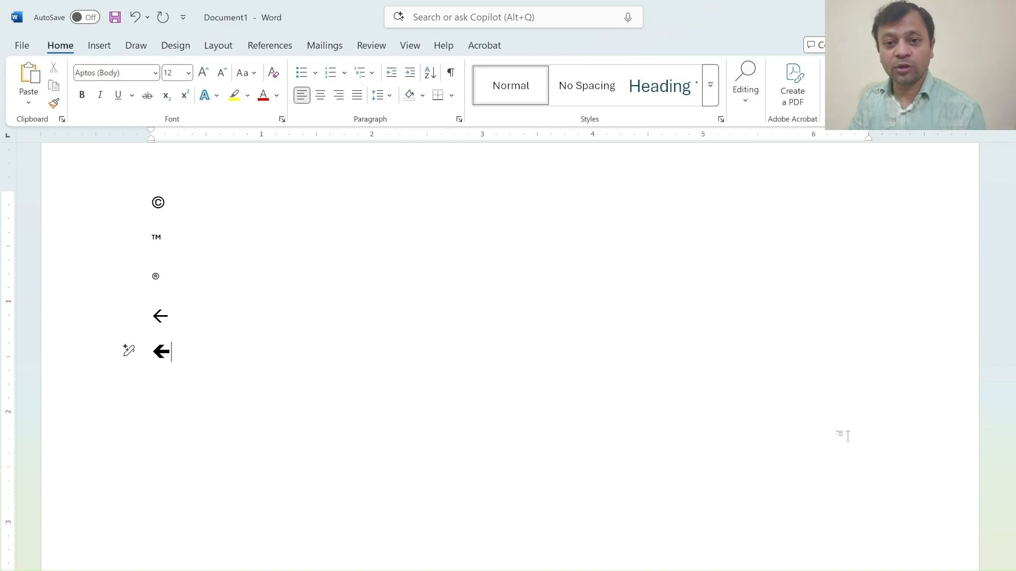
pyautogui.press('Return')
# Add a thin and a thick right-pointing arrow on separate lines by autocorrecting --> and ==>
pyautogui.write('-->')
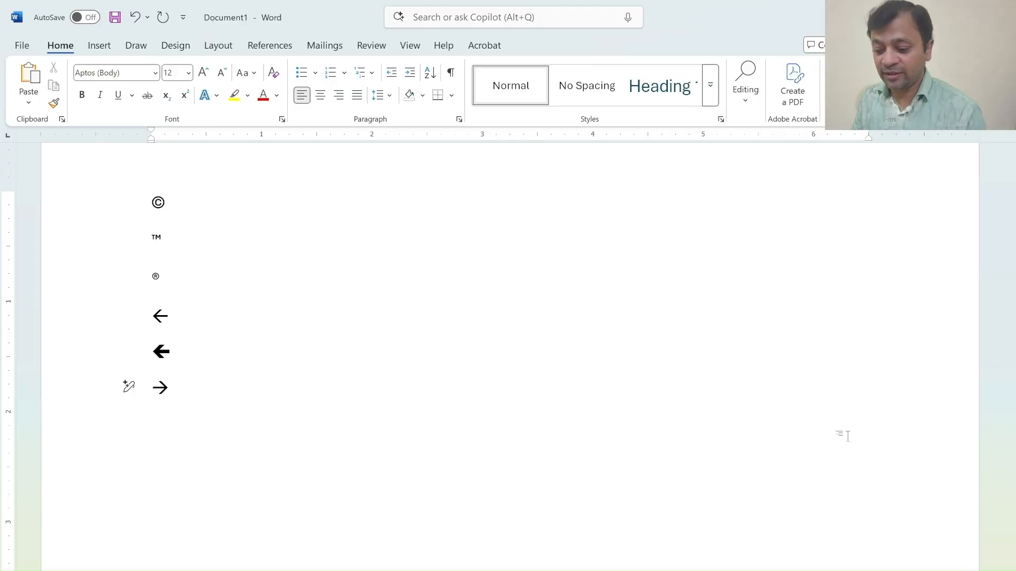
pyautogui.press('Return')
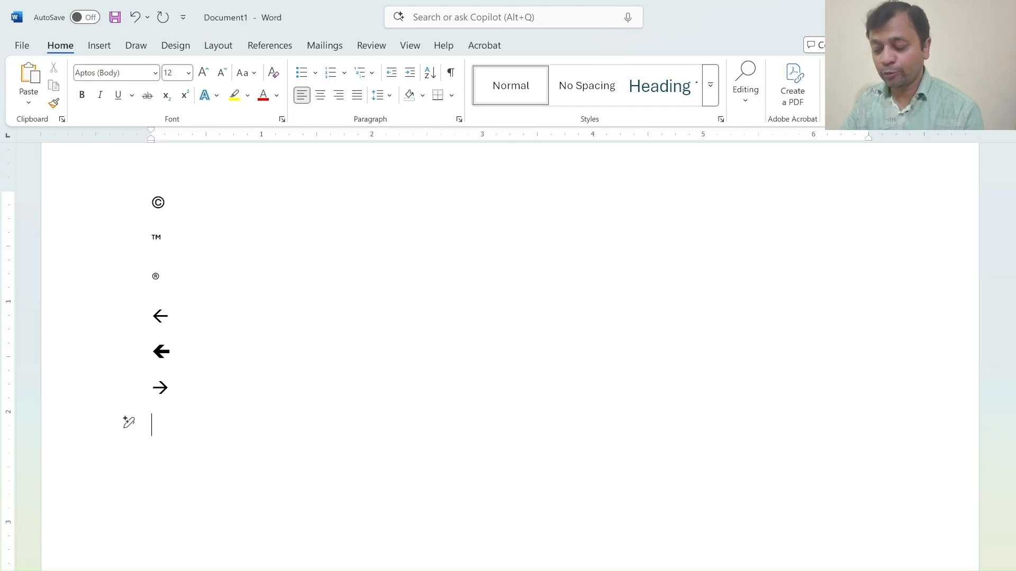
pyautogui.write('==>')
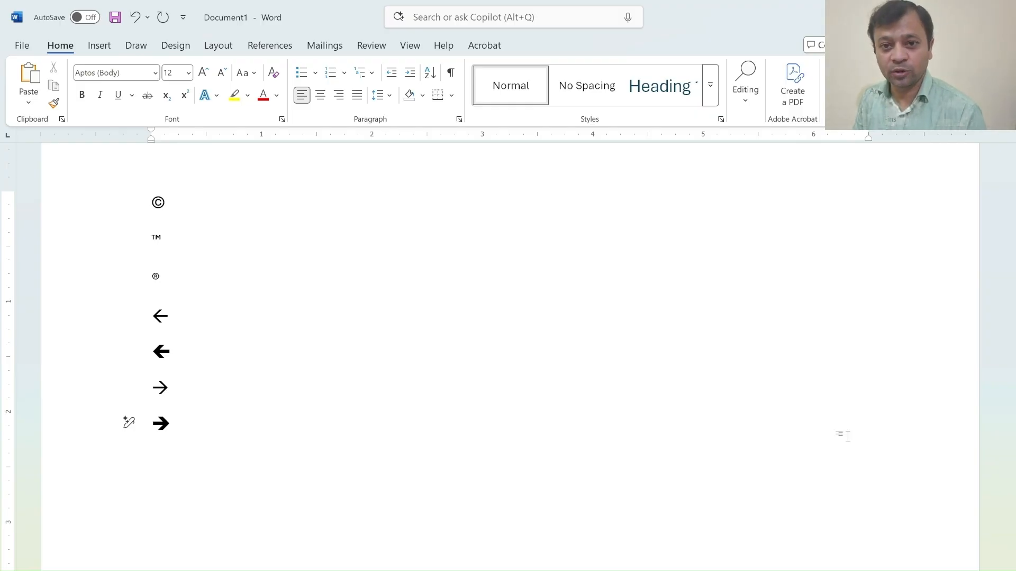
pyautogui.press('Return')
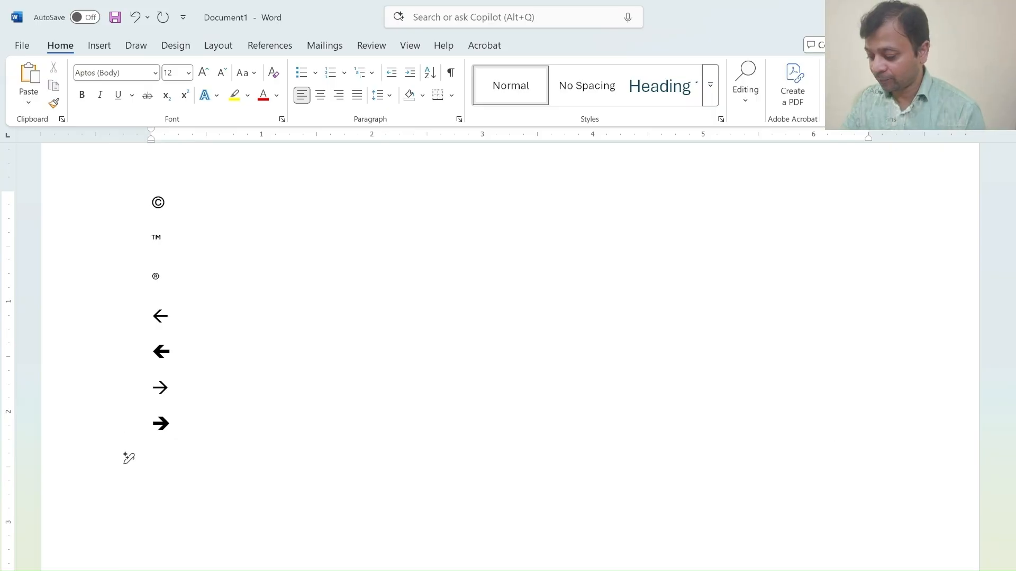
# Add a double-headed arrow on the last line by autocorrecting <=>
pyautogui.write('<')
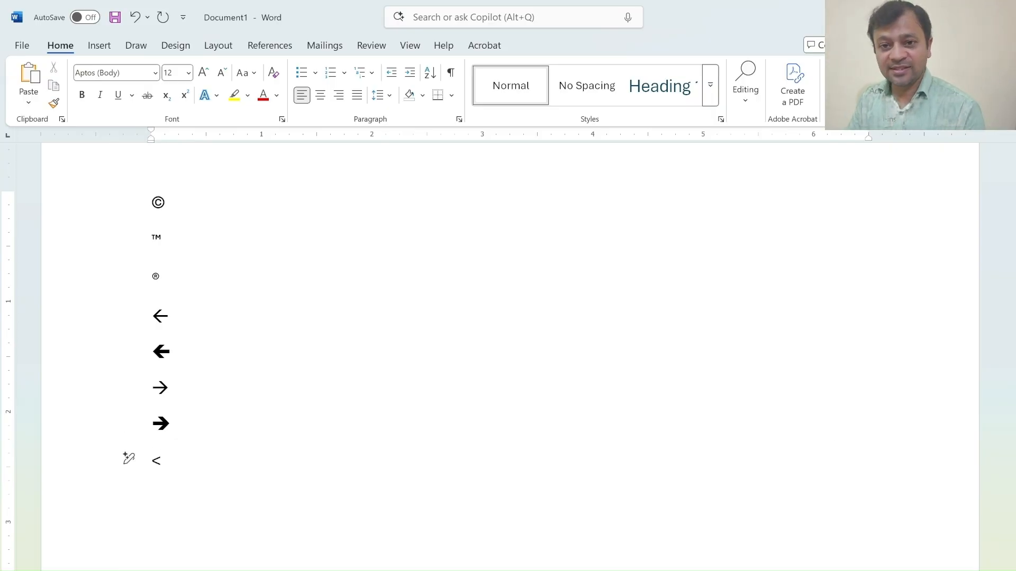
pyautogui.write('=')
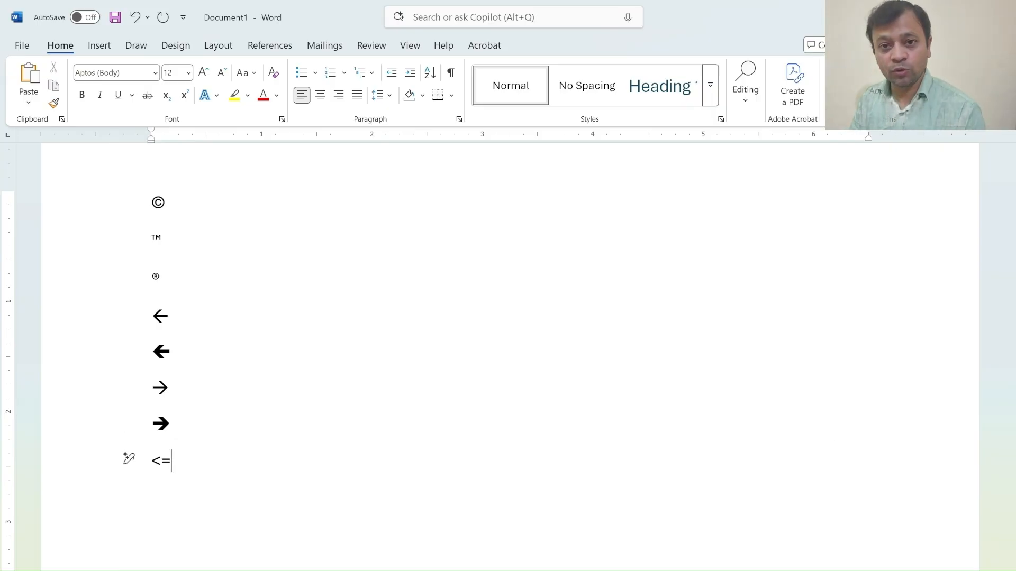
pyautogui.write('>')
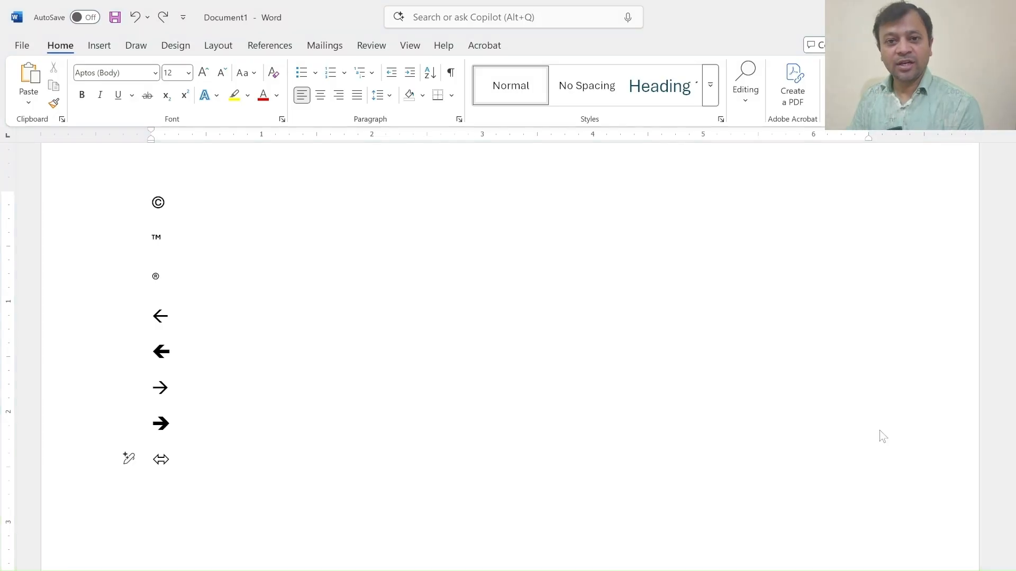
# Replace all document content with the label "Current Date:" followed by the automatically inserted current date
pyautogui.hotkey('ctrl', 'a')
pyautogui.write('C')
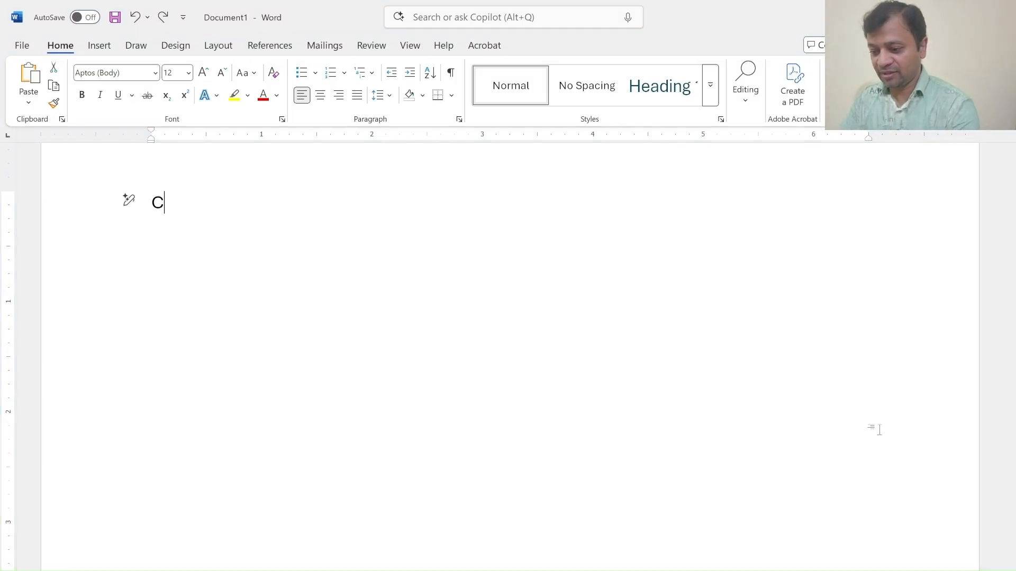
pyautogui.write('urrent Date:')
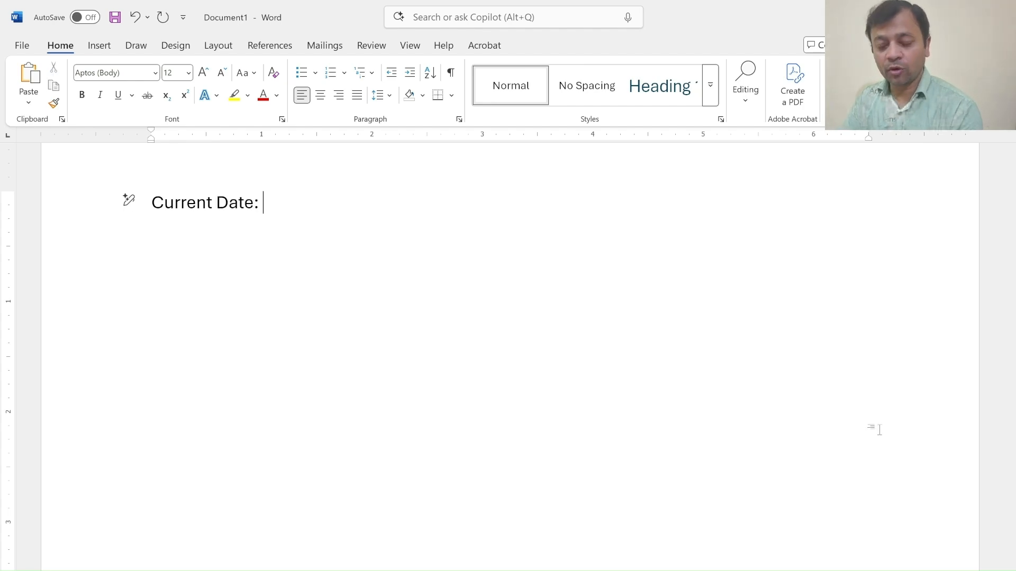
pyautogui.hotkey('alt', 'shift', 'd')
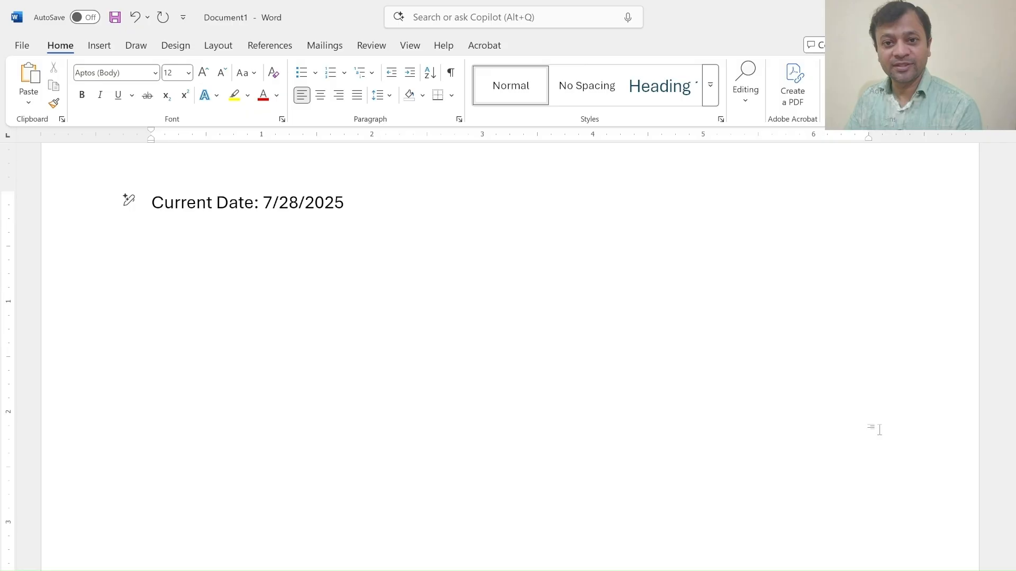
# Add a second line with the label "Current Time:" followed by the automatically inserted current time
pyautogui.press('Return')
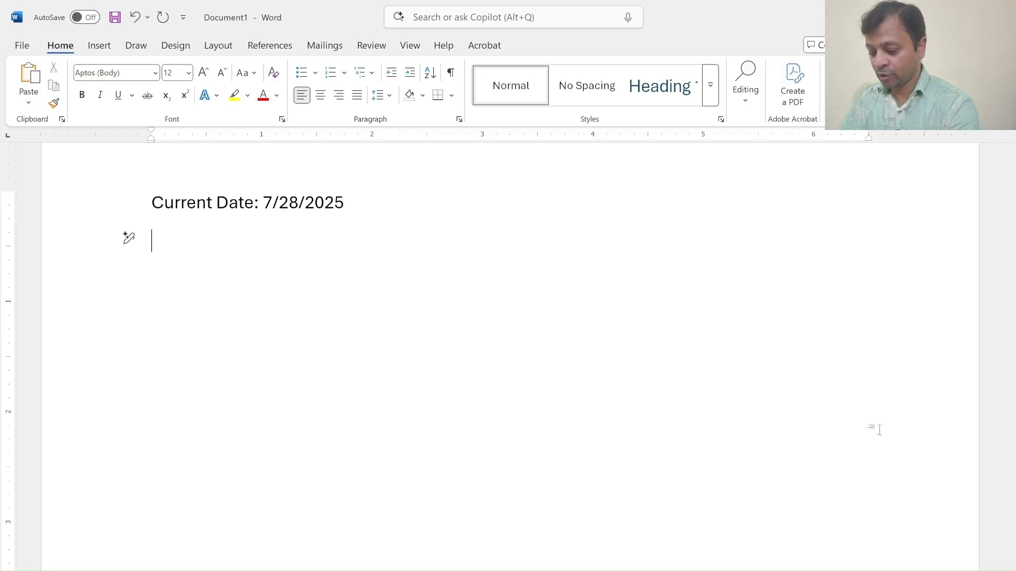
pyautogui.write('Current Time:')
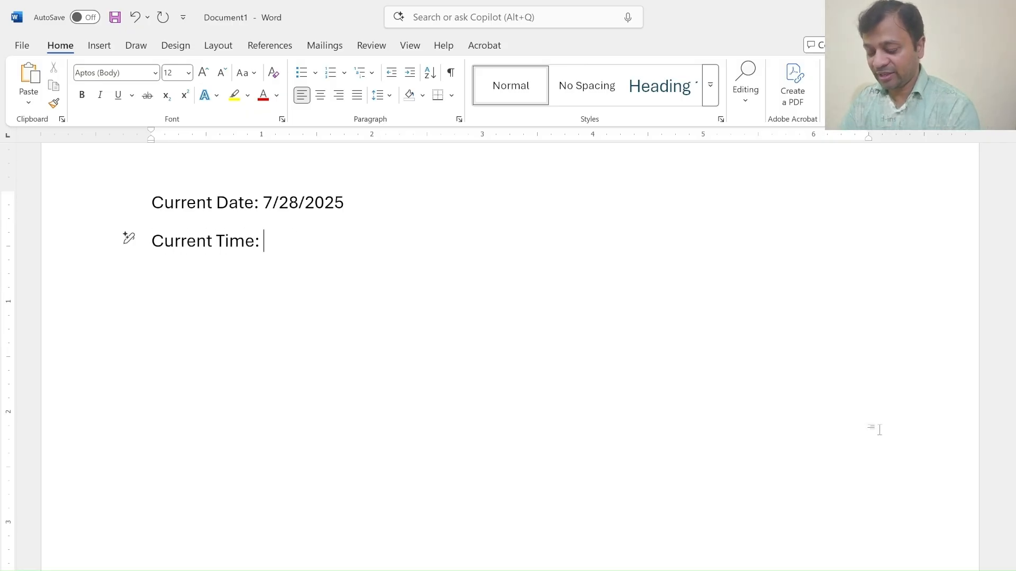
pyautogui.hotkey('alt', 'shift', 't')
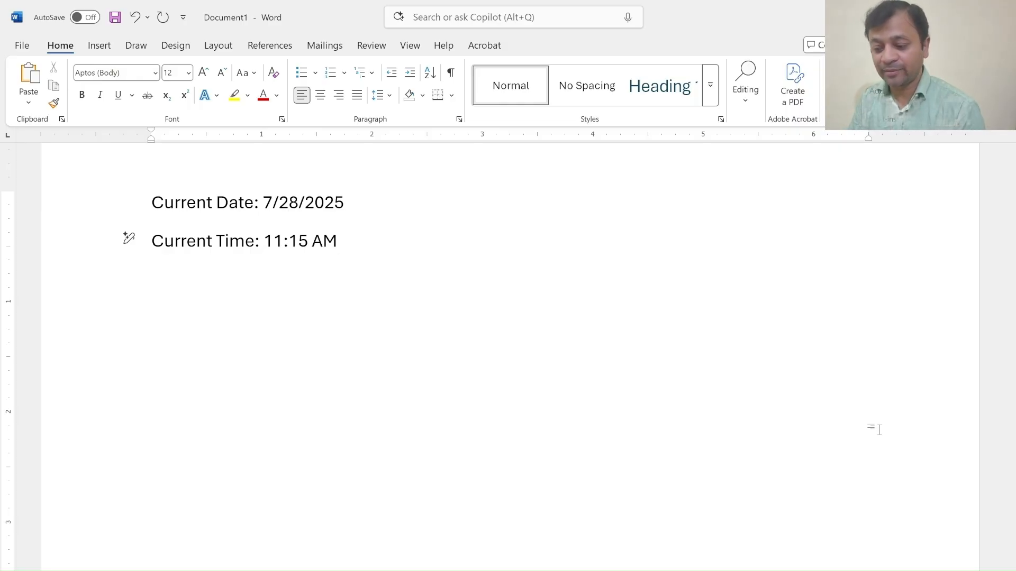
# Move the insertion point word by word through the time line and place it right after the word "Current"
pyautogui.hotkey('ctrl', 'Left')
pyautogui.hotkey('ctrl', 'Left')
pyautogui.hotkey('ctrl', 'Left')
pyautogui.hotkey('ctrl', 'Left')
pyautogui.hotkey('ctrl', 'Left')
pyautogui.hotkey('ctrl', 'Left')
pyautogui.hotkey('ctrl', 'Left')
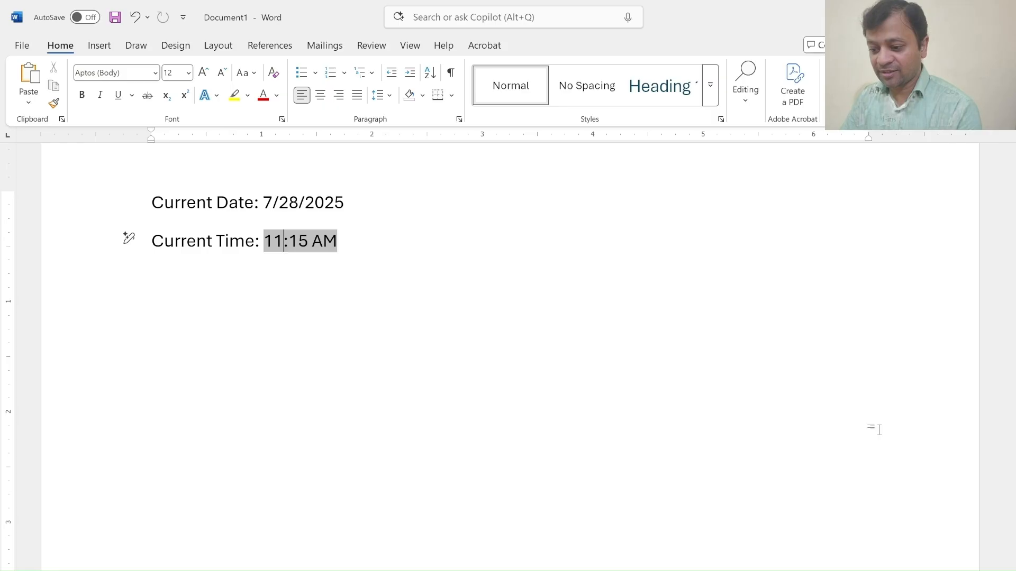
pyautogui.press('Right')
pyautogui.hotkey('ctrl', 'Right')
pyautogui.press('Left')
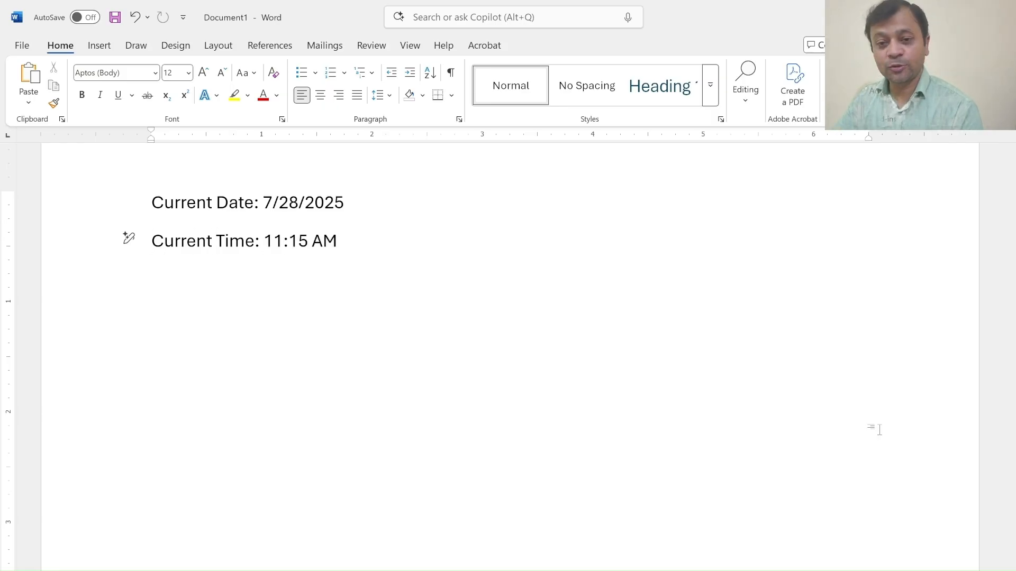
# Delete the last four letters of "Current" in the time line one at a time and re-enter "rent"
pyautogui.press('BackSpace')
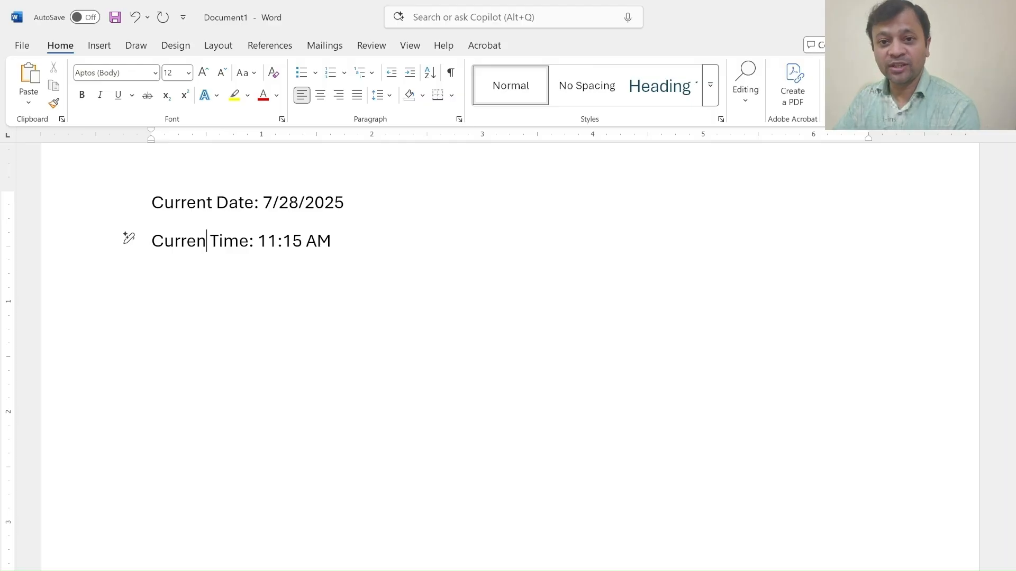
pyautogui.press('BackSpace')
pyautogui.press('BackSpace')
pyautogui.press('BackSpace')
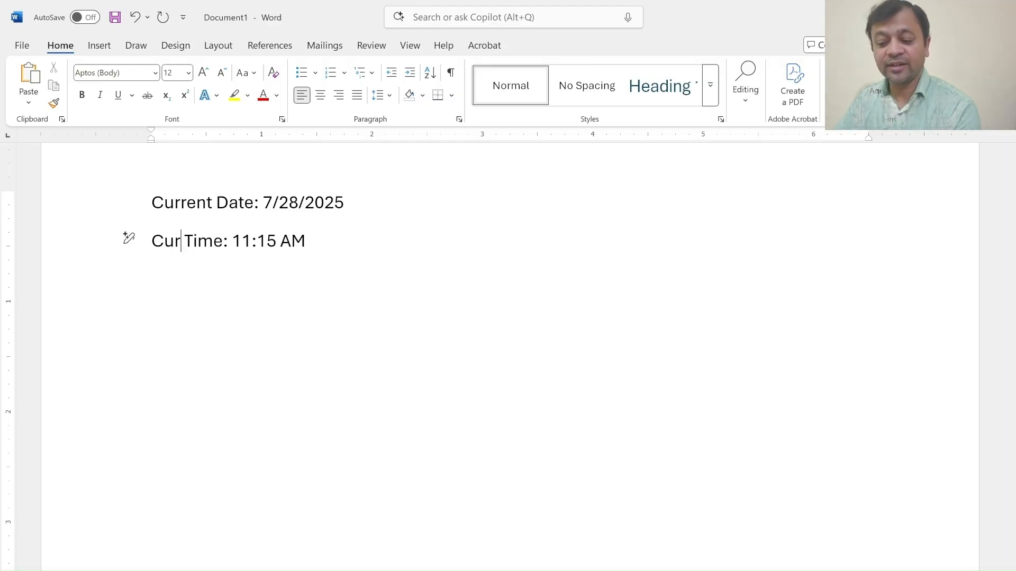
pyautogui.write('rent')
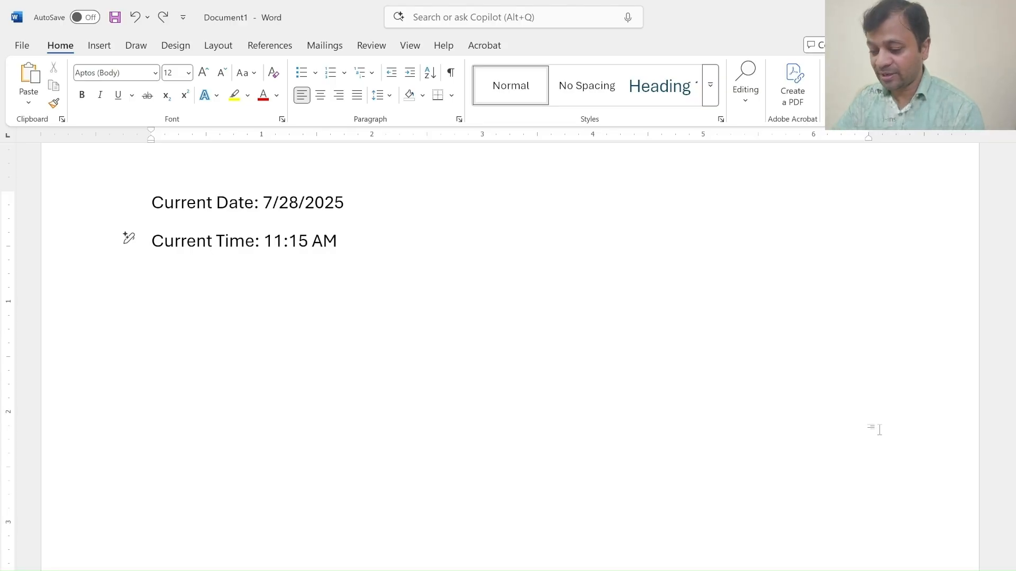
# Delete the whole word "Current" before "Time:" and replace all document content with "Please subscribe to my YouTube channel" plus the bold channel name
pyautogui.hotkey('ctrl', 'BackSpace')
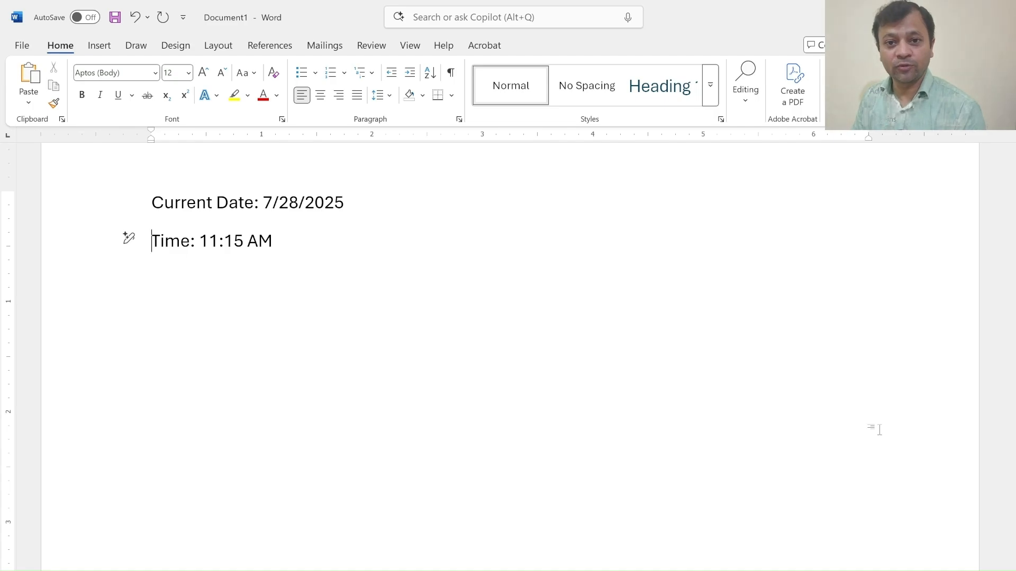
pyautogui.hotkey('ctrl', 'a')
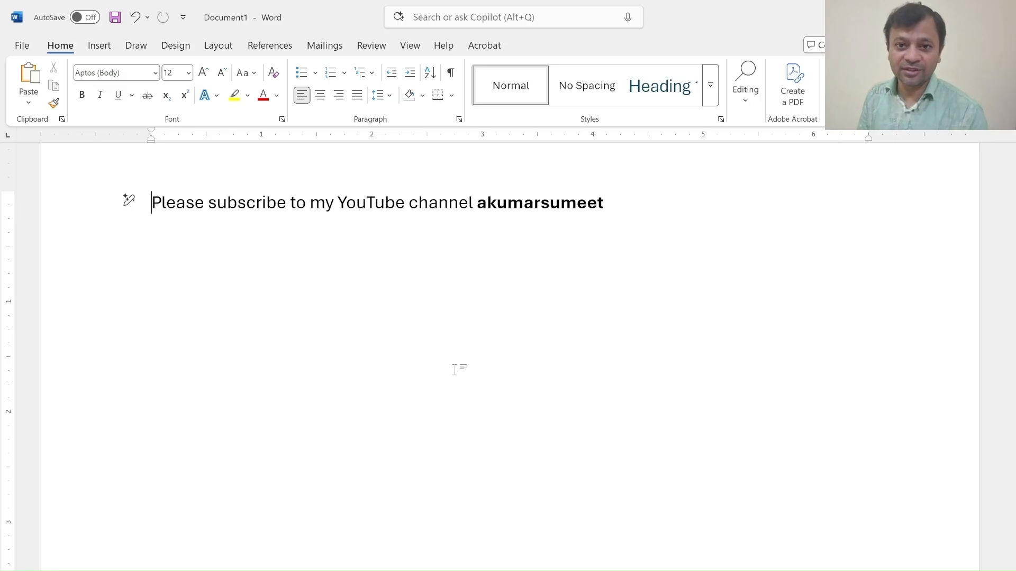
# Start Read Aloud from the beginning of the subscription sentence and display the proofing and speech commands that include Read Aloud
pyautogui.press('Right')
pyautogui.hotkey('ctrl', 'Right')
pyautogui.hotkey('ctrl', 'Right')
pyautogui.press('Home')
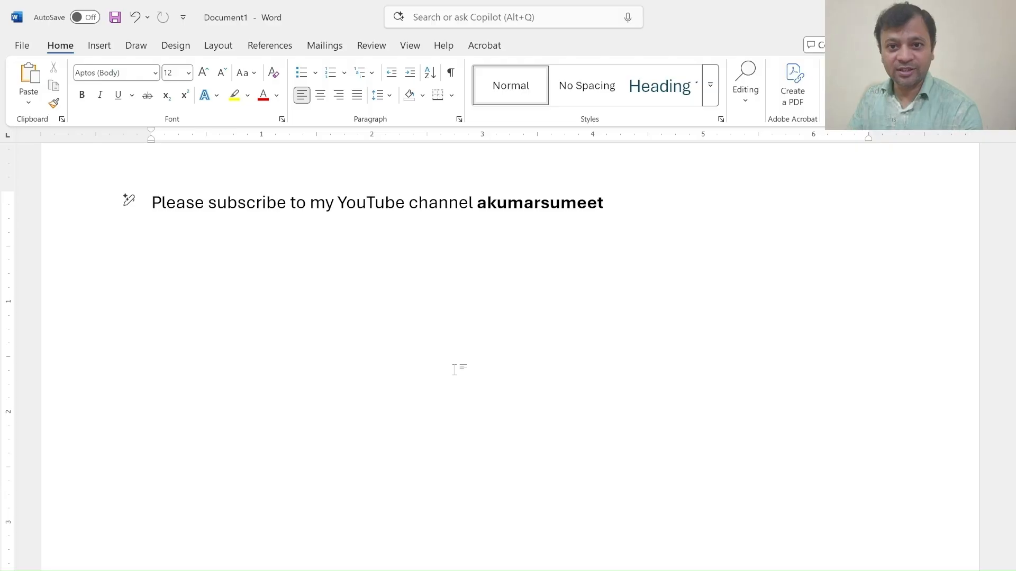
pyautogui.hotkey('ctrl', 'alt', 'space')
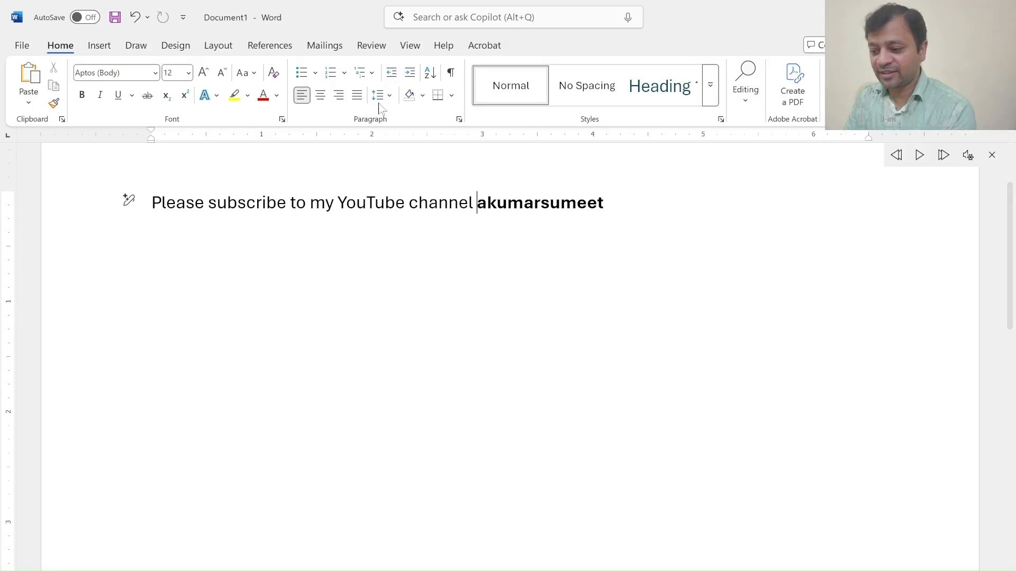
pyautogui.click(372, 46)
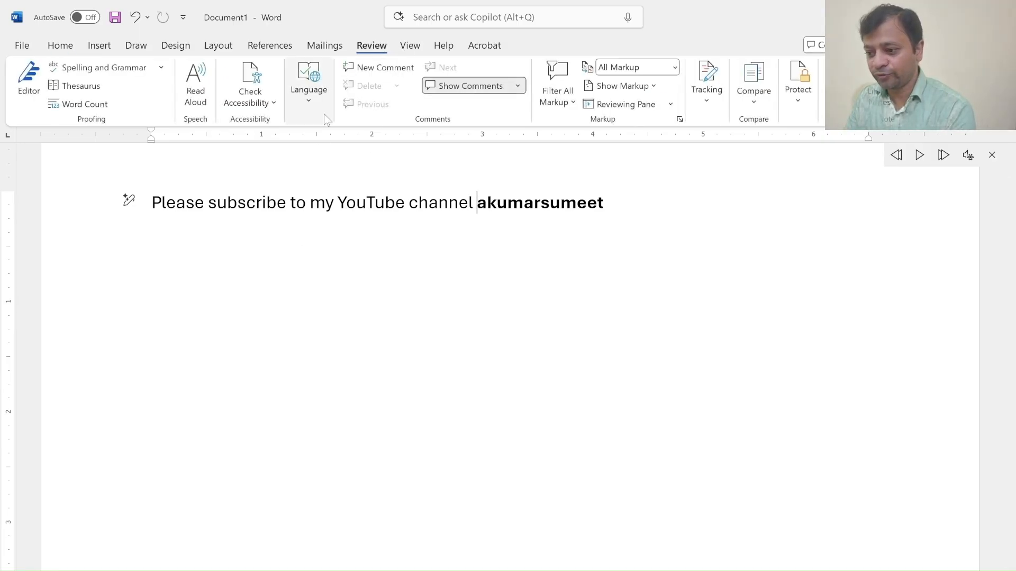